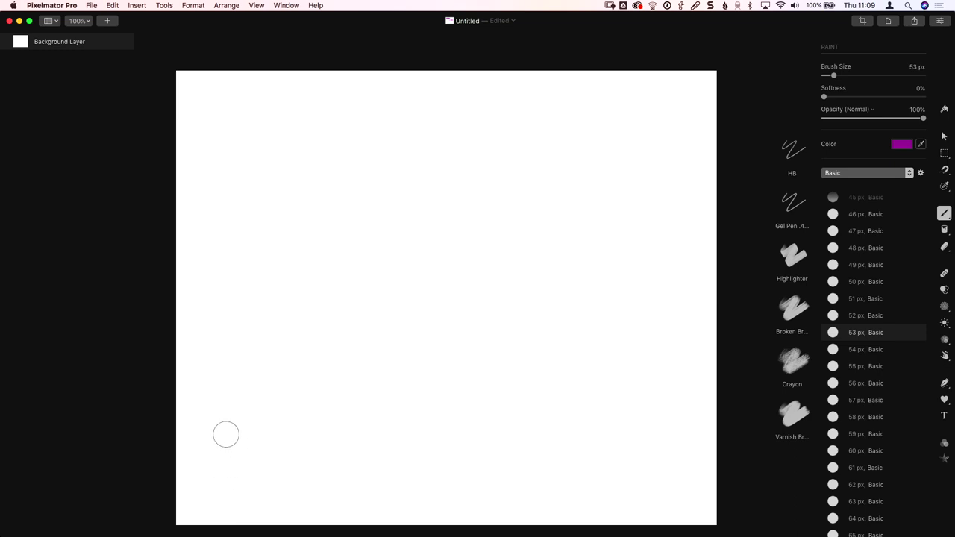
Paint three thick purple curves across the canvas with the 53 px Basic brush.
{"action": "mouse_move", "coordinate": [222, 442]}
{"action": "left_mouse_down"}
{"action": "mouse_move", "coordinate": [252, 363]}
{"action": "mouse_move", "coordinate": [354, 257]}
{"action": "mouse_move", "coordinate": [515, 237]}
{"action": "left_mouse_up"}
{"action": "mouse_move", "coordinate": [199, 367]}
{"action": "left_mouse_down"}
{"action": "mouse_move", "coordinate": [220, 329]}
{"action": "mouse_move", "coordinate": [322, 218]}
{"action": "mouse_move", "coordinate": [455, 199]}
{"action": "left_mouse_up"}
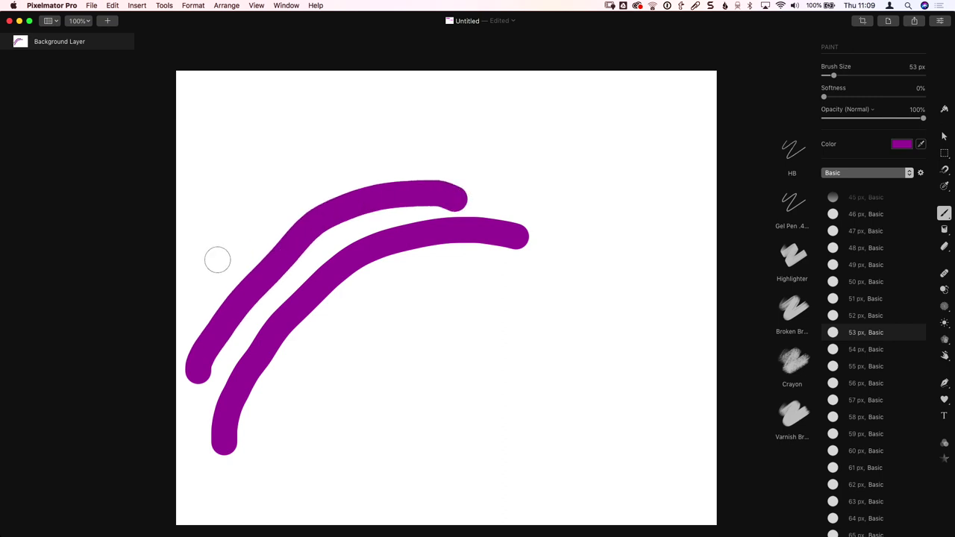
{"action": "mouse_move", "coordinate": [217, 259]}
{"action": "left_mouse_down"}
{"action": "mouse_move", "coordinate": [228, 240]}
{"action": "mouse_move", "coordinate": [359, 146]}
{"action": "mouse_move", "coordinate": [531, 97]}
{"action": "left_mouse_up"}
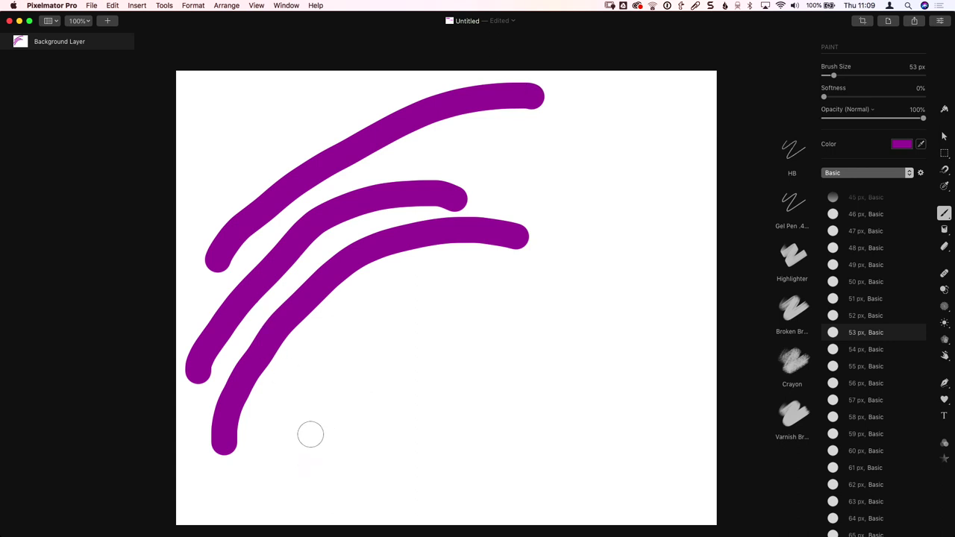
Paint a row of soft light-pink curves along the bottom, ending with a small C-shape.
{"action": "left_click_drag", "start_coordinate": [311, 435], "coordinate": [436, 282]}
{"action": "mouse_move", "coordinate": [386, 458]}
{"action": "left_mouse_down"}
{"action": "mouse_move", "coordinate": [491, 292]}
{"action": "mouse_move", "coordinate": [508, 287]}
{"action": "left_mouse_up"}
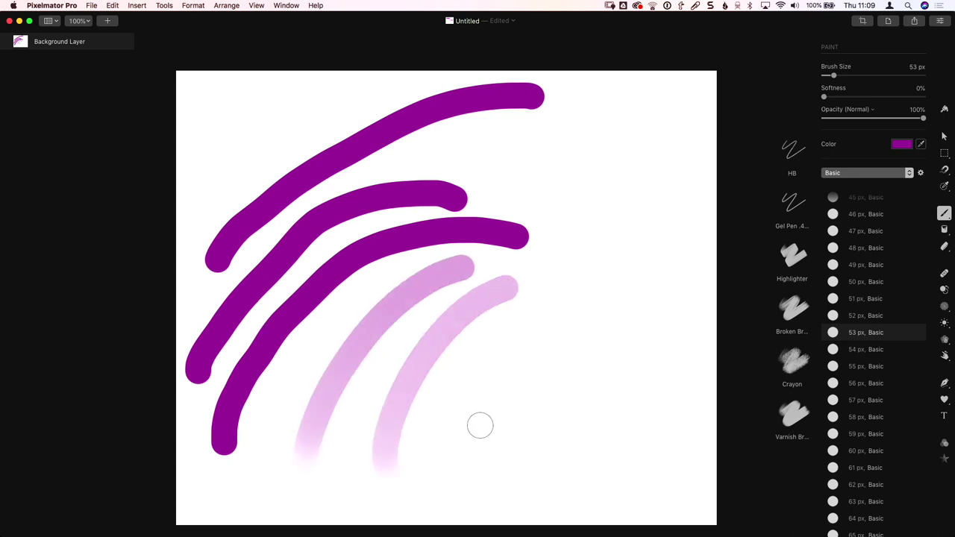
{"action": "mouse_move", "coordinate": [457, 459]}
{"action": "left_mouse_down"}
{"action": "mouse_move", "coordinate": [467, 408]}
{"action": "mouse_move", "coordinate": [570, 293]}
{"action": "left_mouse_up"}
{"action": "left_click_drag", "start_coordinate": [534, 446], "coordinate": [660, 301]}
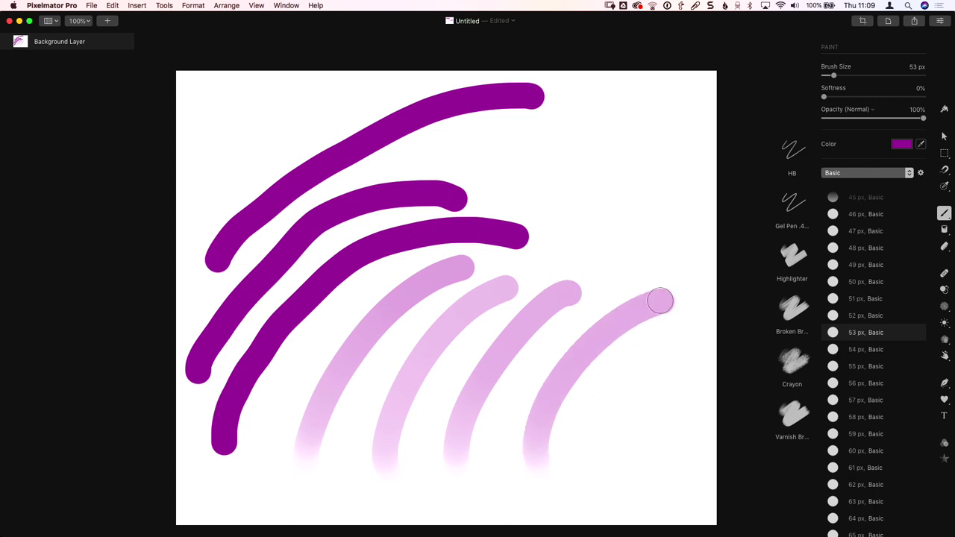
{"action": "mouse_move", "coordinate": [590, 457]}
{"action": "left_mouse_down"}
{"action": "mouse_move", "coordinate": [658, 383]}
{"action": "mouse_move", "coordinate": [671, 386]}
{"action": "left_mouse_up"}
{"action": "mouse_move", "coordinate": [673, 429]}
{"action": "left_mouse_down"}
{"action": "mouse_move", "coordinate": [689, 473]}
{"action": "mouse_move", "coordinate": [671, 477]}
{"action": "left_mouse_up"}
Add a pink S-shape, a pink zigzag, and a bold purple zigzag down the canvas.
{"action": "left_click_drag", "start_coordinate": [608, 154], "coordinate": [612, 321]}
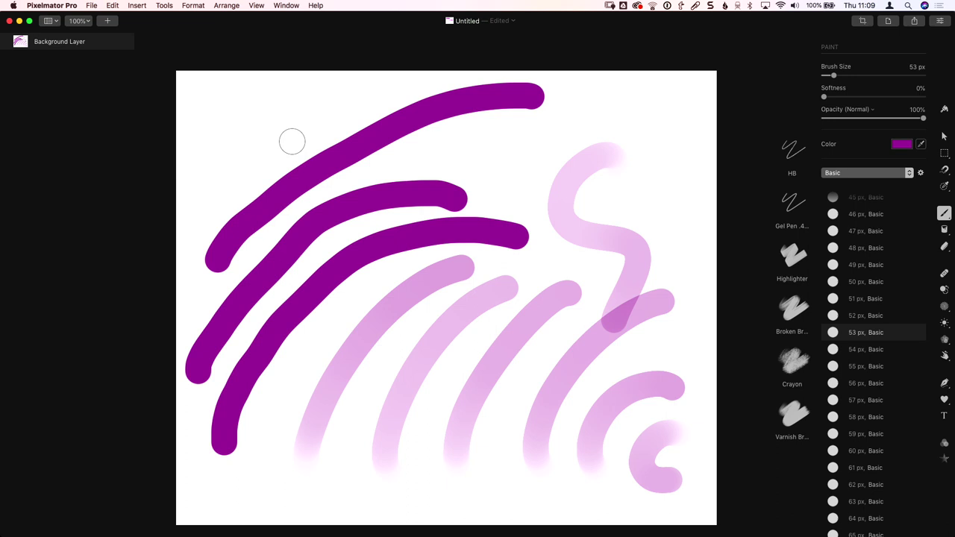
{"action": "mouse_move", "coordinate": [292, 141]}
{"action": "left_mouse_down"}
{"action": "mouse_move", "coordinate": [431, 229]}
{"action": "mouse_move", "coordinate": [589, 278]}
{"action": "mouse_move", "coordinate": [710, 360]}
{"action": "left_mouse_up"}
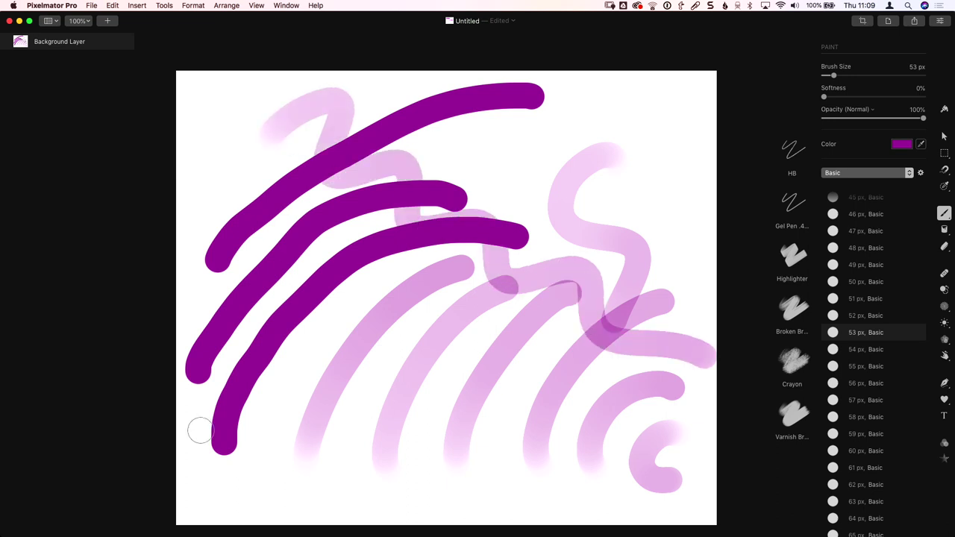
{"action": "mouse_move", "coordinate": [200, 194]}
{"action": "left_mouse_down"}
{"action": "mouse_move", "coordinate": [244, 282]}
{"action": "mouse_move", "coordinate": [316, 376]}
{"action": "mouse_move", "coordinate": [339, 388]}
{"action": "mouse_move", "coordinate": [451, 400]}
{"action": "mouse_move", "coordinate": [452, 433]}
{"action": "mouse_move", "coordinate": [535, 473]}
{"action": "mouse_move", "coordinate": [585, 474]}
{"action": "left_mouse_up"}
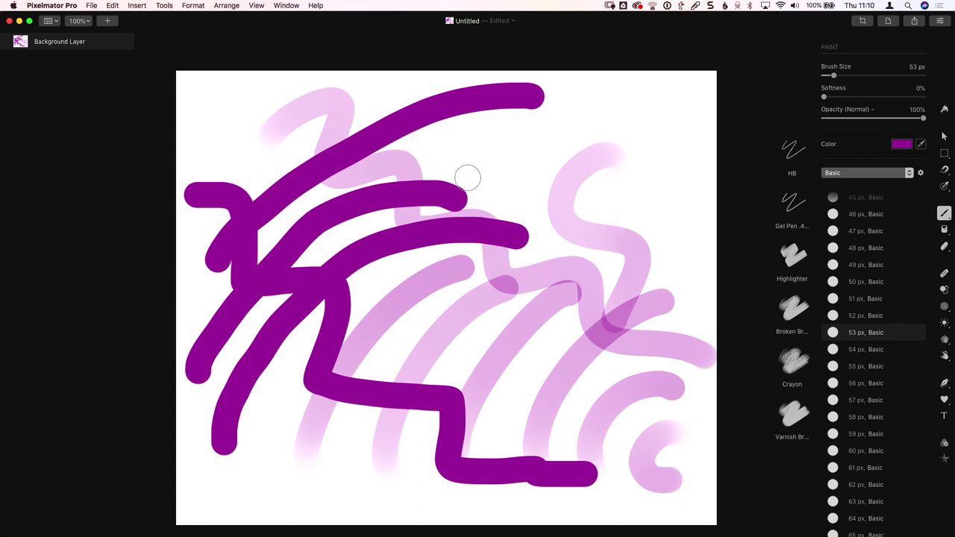
Paint a pink stroke near the top, load the Pencils presets, and undo all strokes.
{"action": "mouse_move", "coordinate": [488, 138]}
{"action": "left_mouse_down"}
{"action": "mouse_move", "coordinate": [538, 153]}
{"action": "mouse_move", "coordinate": [626, 115]}
{"action": "mouse_move", "coordinate": [642, 145]}
{"action": "mouse_move", "coordinate": [697, 189]}
{"action": "left_mouse_up"}
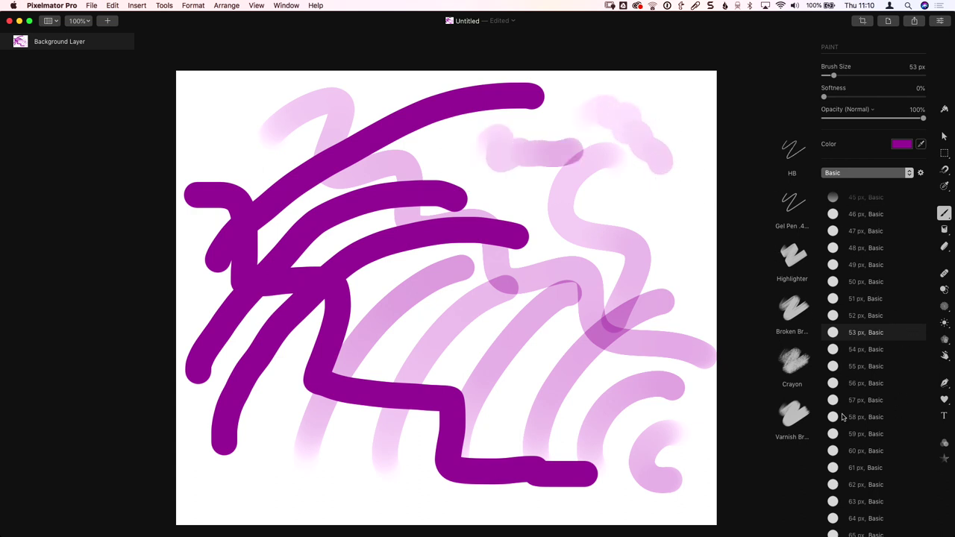
{"action": "left_click", "coordinate": [856, 175]}
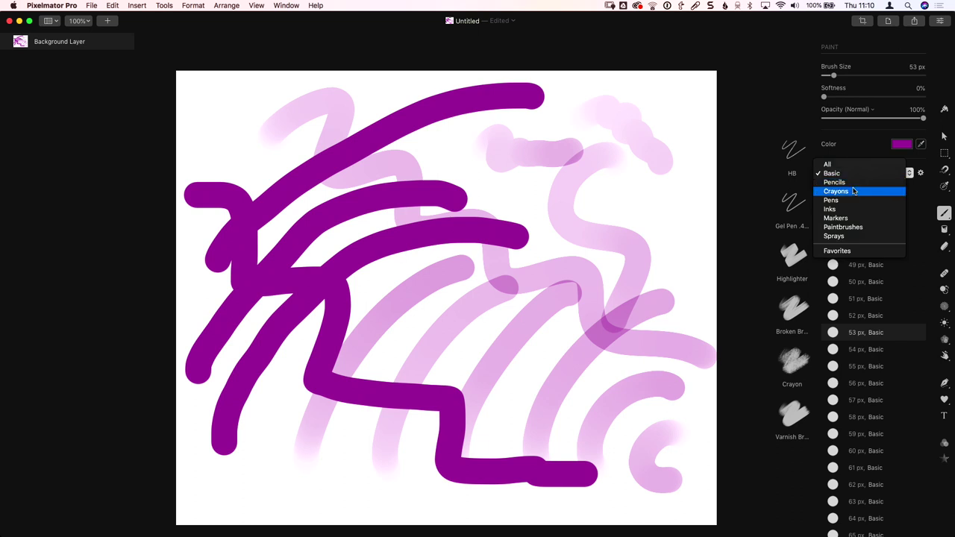
{"action": "left_click", "coordinate": [836, 182]}
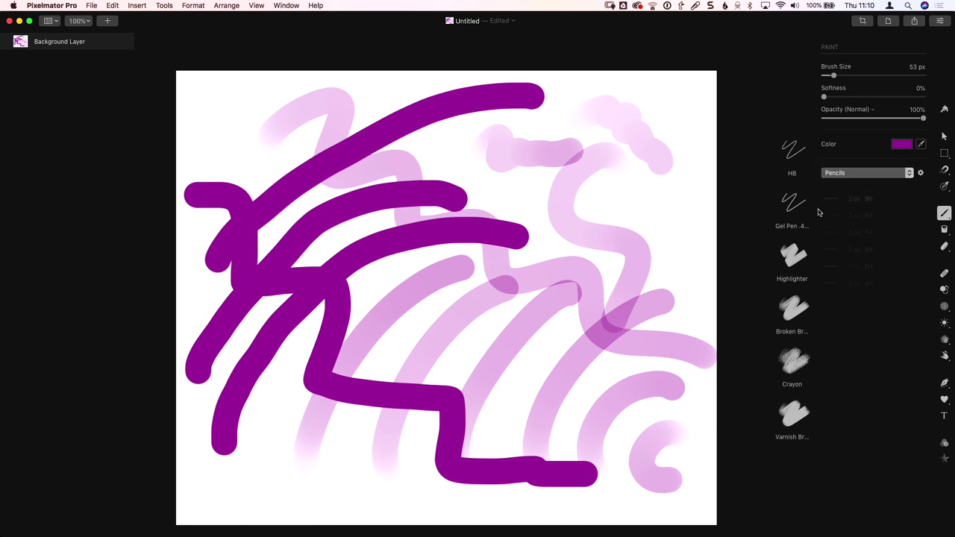
{"action": "key", "text": "super+z"}
{"action": "key", "text": "super+z"}
{"action": "key", "text": "super+z"}
{"action": "key", "text": "super+z"}
{"action": "key", "text": "super+z"}
{"action": "key", "text": "super+z"}
{"action": "key", "text": "super+z"}
{"action": "key", "text": "super+z"}
{"action": "key", "text": "super+z"}
{"action": "key", "text": "super+z"}
{"action": "key", "text": "super+z"}
{"action": "key", "text": "super+z"}
{"action": "key", "text": "super+z"}
{"action": "key", "text": "super+z"}
{"action": "key", "text": "super+z"}
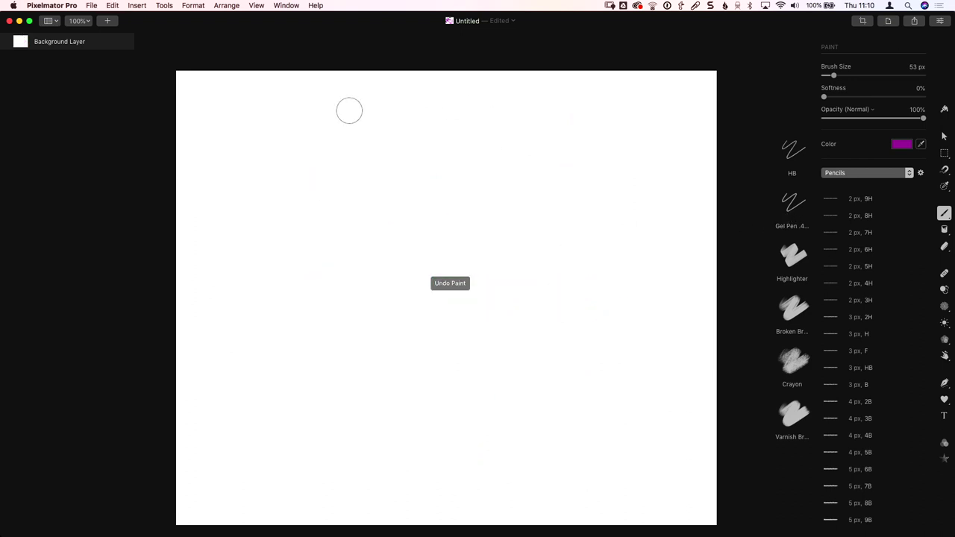
Keep the Pencils set and draw wavy test lines with the 2H, HB, 3B and 6B presets.
{"action": "left_click", "coordinate": [850, 173]}
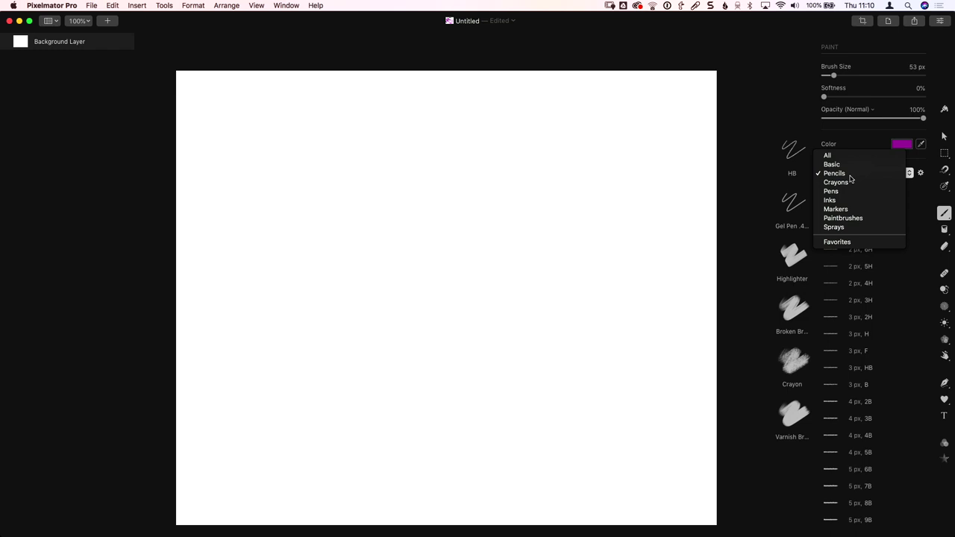
{"action": "left_click", "coordinate": [839, 173]}
{"action": "left_click", "coordinate": [851, 317]}
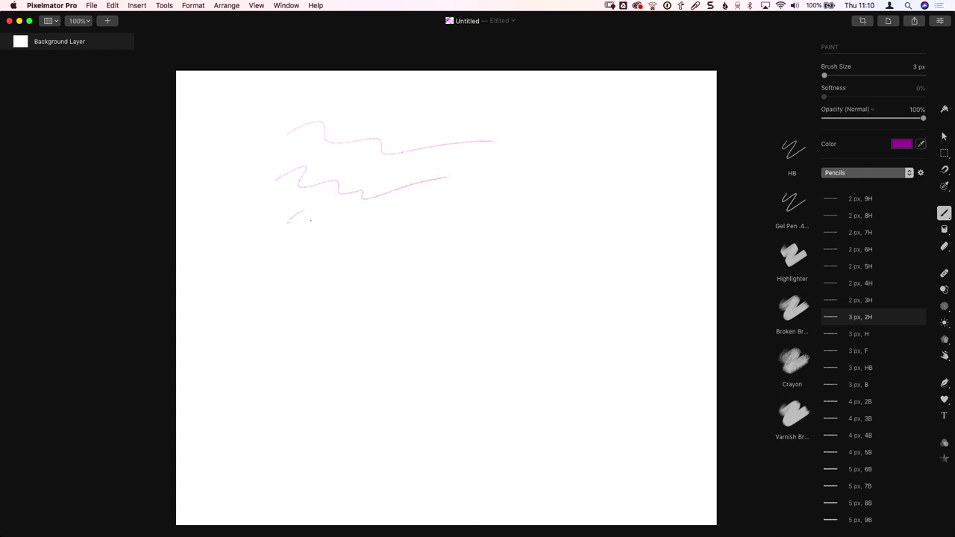
{"action": "left_click", "coordinate": [850, 370]}
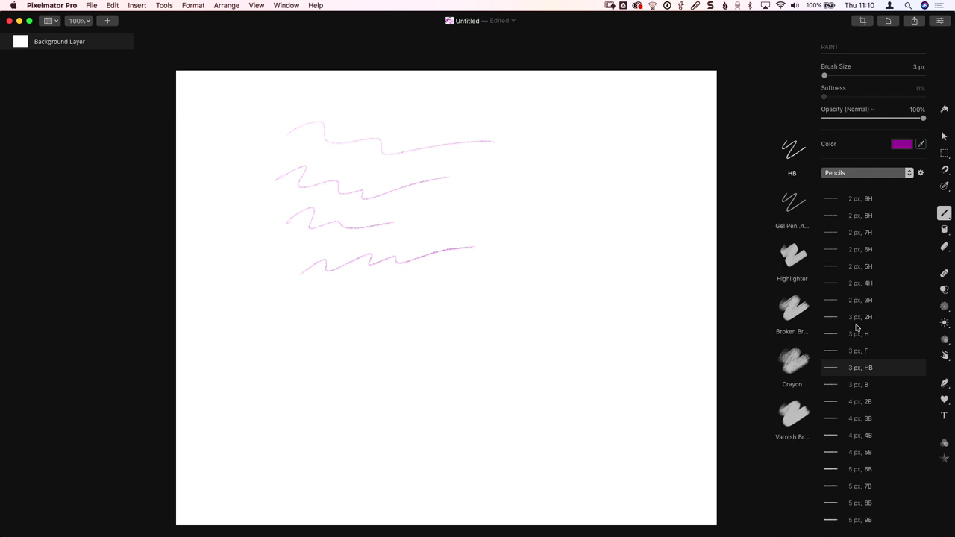
{"action": "left_click", "coordinate": [879, 418]}
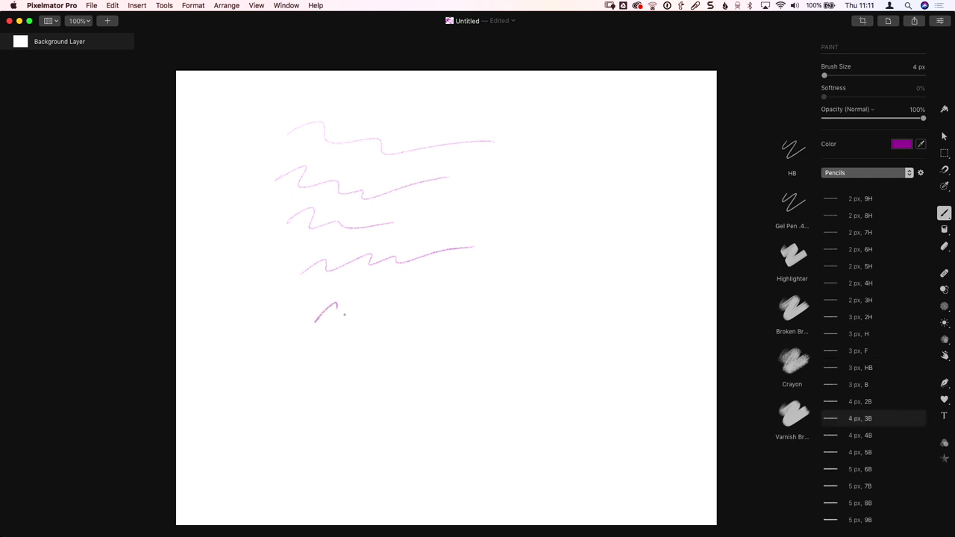
{"action": "left_click_drag", "start_coordinate": [343, 315], "coordinate": [489, 277]}
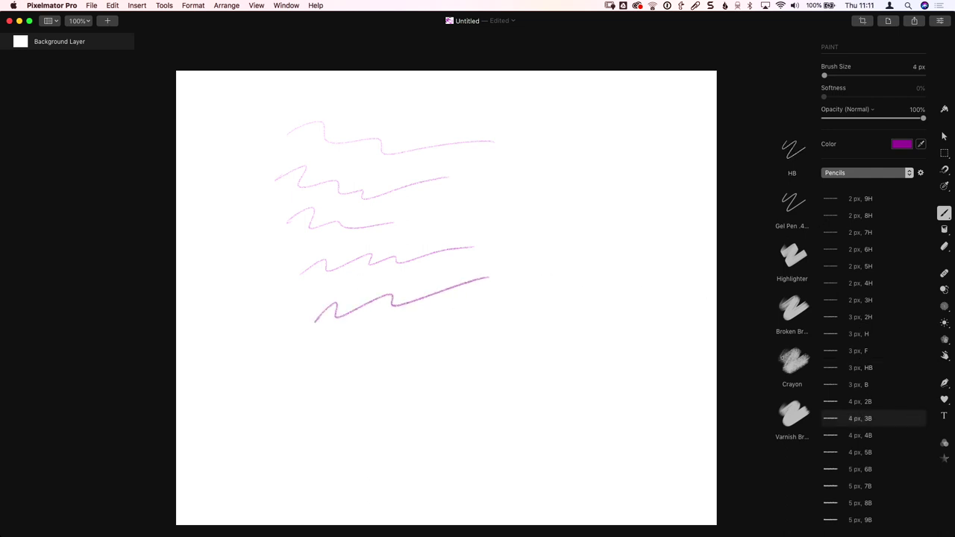
{"action": "left_click", "coordinate": [866, 467]}
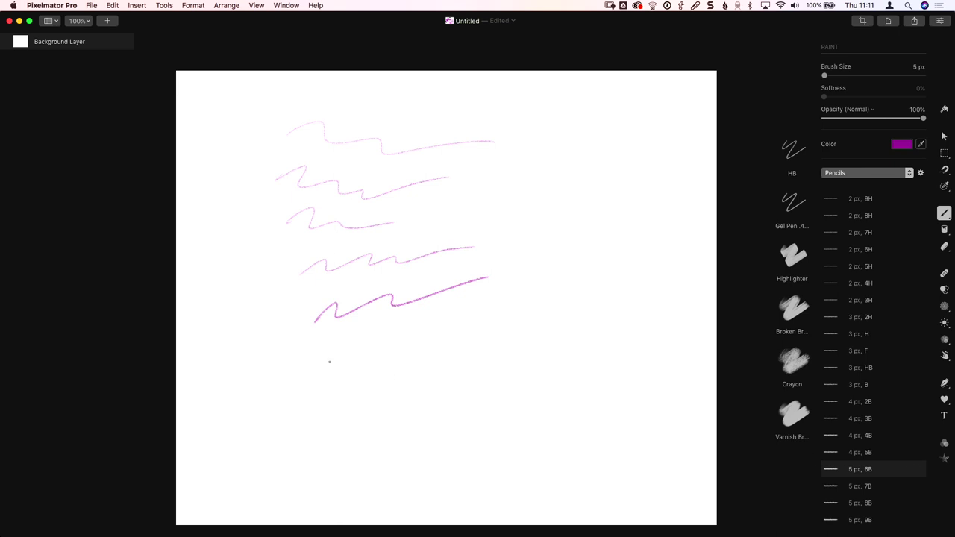
{"action": "left_click_drag", "start_coordinate": [301, 376], "coordinate": [368, 359]}
Load the Crayons set and draw Chalk and Square Pastel zigzags at the top right.
{"action": "left_click", "coordinate": [854, 177]}
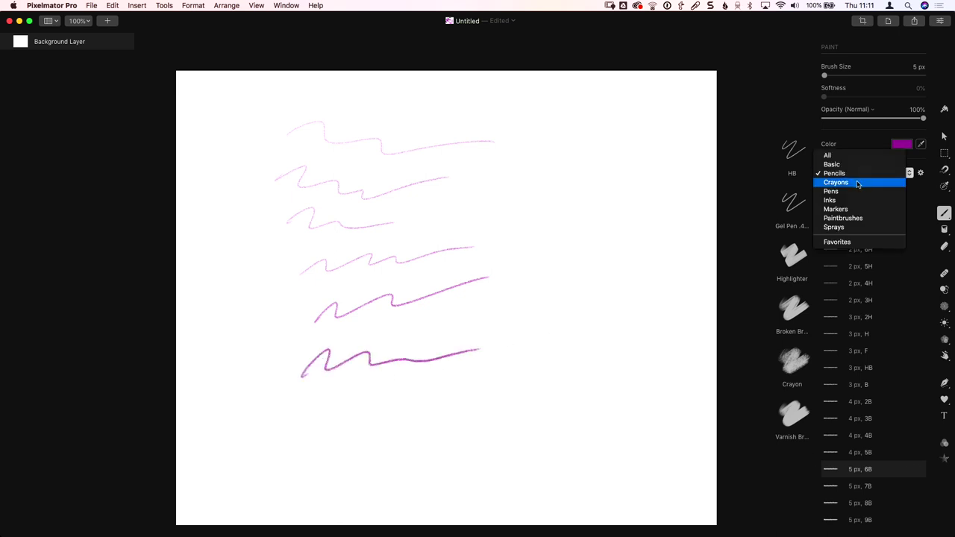
{"action": "left_click", "coordinate": [858, 184]}
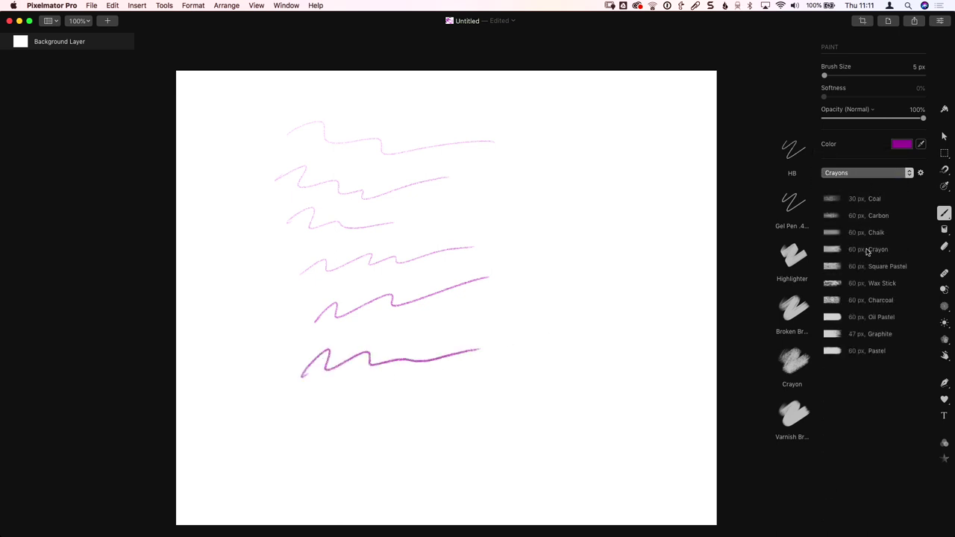
{"action": "left_click", "coordinate": [865, 232]}
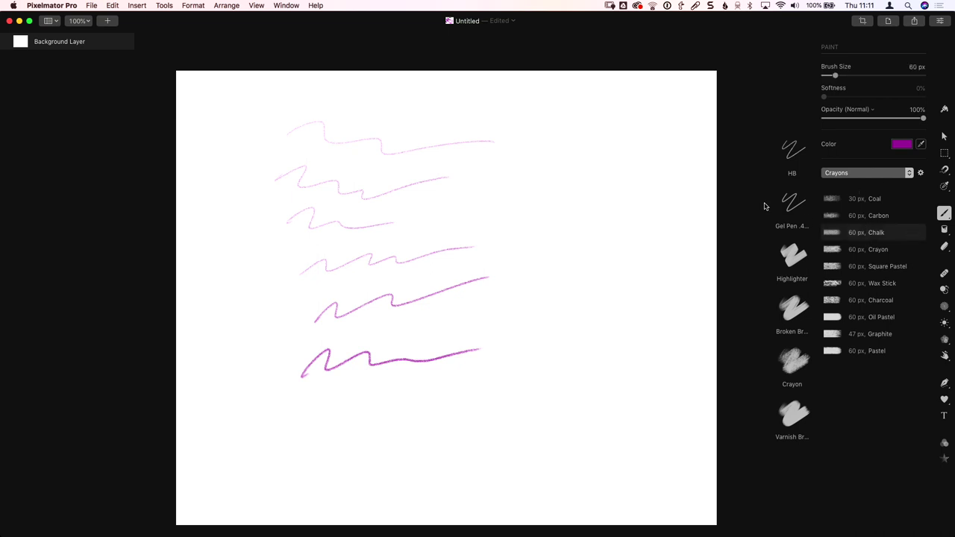
{"action": "left_click_drag", "start_coordinate": [540, 135], "coordinate": [676, 207]}
{"action": "left_click", "coordinate": [868, 266]}
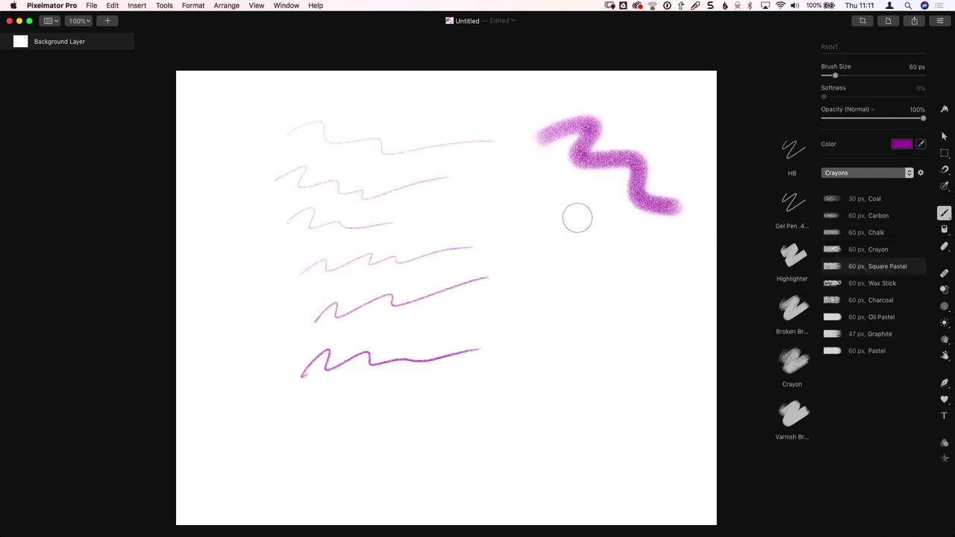
{"action": "left_click_drag", "start_coordinate": [530, 215], "coordinate": [643, 297]}
Paint a Wax Stick scribble below the zigzags and a Graphite zigzag across the lower left.
{"action": "left_click", "coordinate": [869, 283]}
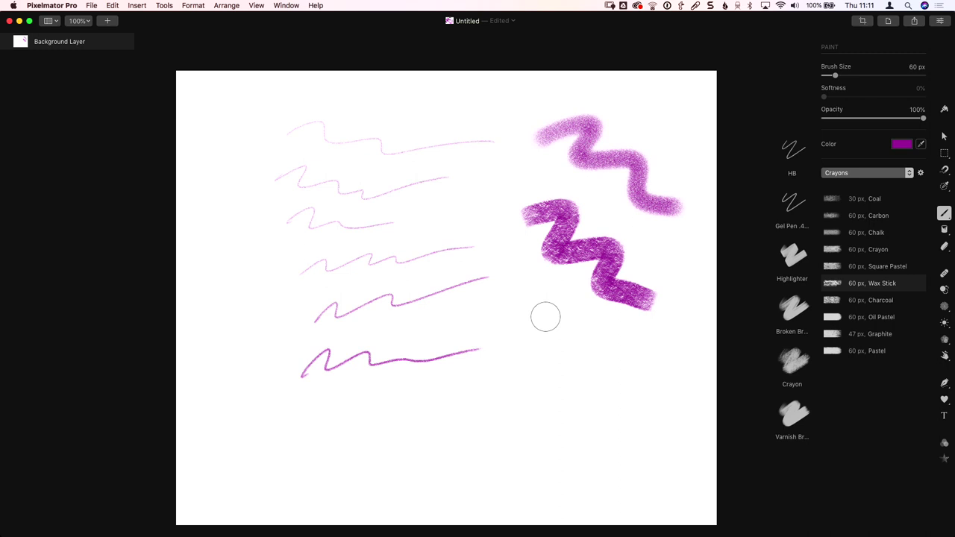
{"action": "mouse_move", "coordinate": [546, 317]}
{"action": "left_mouse_down"}
{"action": "mouse_move", "coordinate": [545, 347]}
{"action": "mouse_move", "coordinate": [607, 390]}
{"action": "mouse_move", "coordinate": [638, 371]}
{"action": "mouse_move", "coordinate": [566, 359]}
{"action": "mouse_move", "coordinate": [591, 372]}
{"action": "mouse_move", "coordinate": [624, 359]}
{"action": "mouse_move", "coordinate": [575, 359]}
{"action": "mouse_move", "coordinate": [584, 376]}
{"action": "mouse_move", "coordinate": [593, 368]}
{"action": "mouse_move", "coordinate": [586, 379]}
{"action": "mouse_move", "coordinate": [571, 352]}
{"action": "mouse_move", "coordinate": [591, 348]}
{"action": "mouse_move", "coordinate": [584, 371]}
{"action": "mouse_move", "coordinate": [616, 345]}
{"action": "mouse_move", "coordinate": [590, 379]}
{"action": "mouse_move", "coordinate": [599, 380]}
{"action": "mouse_move", "coordinate": [575, 376]}
{"action": "mouse_move", "coordinate": [588, 375]}
{"action": "mouse_move", "coordinate": [577, 390]}
{"action": "mouse_move", "coordinate": [591, 387]}
{"action": "mouse_move", "coordinate": [586, 422]}
{"action": "mouse_move", "coordinate": [583, 373]}
{"action": "mouse_move", "coordinate": [517, 428]}
{"action": "mouse_move", "coordinate": [586, 376]}
{"action": "mouse_move", "coordinate": [544, 396]}
{"action": "mouse_move", "coordinate": [519, 395]}
{"action": "mouse_move", "coordinate": [538, 365]}
{"action": "mouse_move", "coordinate": [572, 378]}
{"action": "mouse_move", "coordinate": [598, 338]}
{"action": "mouse_move", "coordinate": [649, 330]}
{"action": "mouse_move", "coordinate": [613, 370]}
{"action": "mouse_move", "coordinate": [572, 387]}
{"action": "mouse_move", "coordinate": [613, 390]}
{"action": "mouse_move", "coordinate": [649, 423]}
{"action": "mouse_move", "coordinate": [584, 407]}
{"action": "mouse_move", "coordinate": [584, 384]}
{"action": "mouse_move", "coordinate": [570, 398]}
{"action": "mouse_move", "coordinate": [505, 411]}
{"action": "mouse_move", "coordinate": [528, 386]}
{"action": "mouse_move", "coordinate": [592, 391]}
{"action": "mouse_move", "coordinate": [513, 415]}
{"action": "mouse_move", "coordinate": [549, 424]}
{"action": "left_mouse_up"}
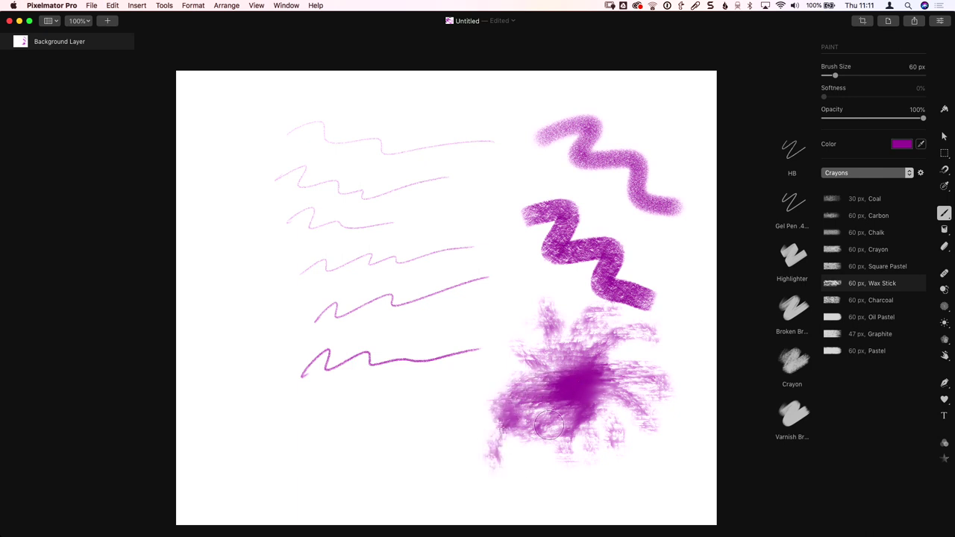
{"action": "left_click", "coordinate": [858, 337]}
{"action": "mouse_move", "coordinate": [325, 425]}
{"action": "left_mouse_down"}
{"action": "mouse_move", "coordinate": [493, 386]}
{"action": "mouse_move", "coordinate": [364, 476]}
{"action": "mouse_move", "coordinate": [549, 408]}
{"action": "mouse_move", "coordinate": [507, 429]}
{"action": "left_mouse_up"}
Load the Markers set, set the colour to red, and paint two red marker strokes.
{"action": "left_click", "coordinate": [845, 176]}
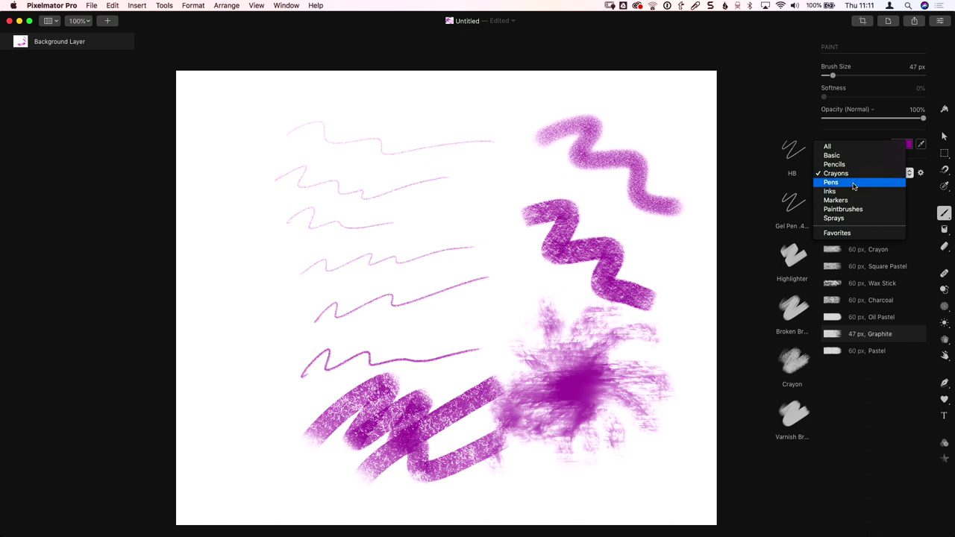
{"action": "left_click", "coordinate": [865, 200]}
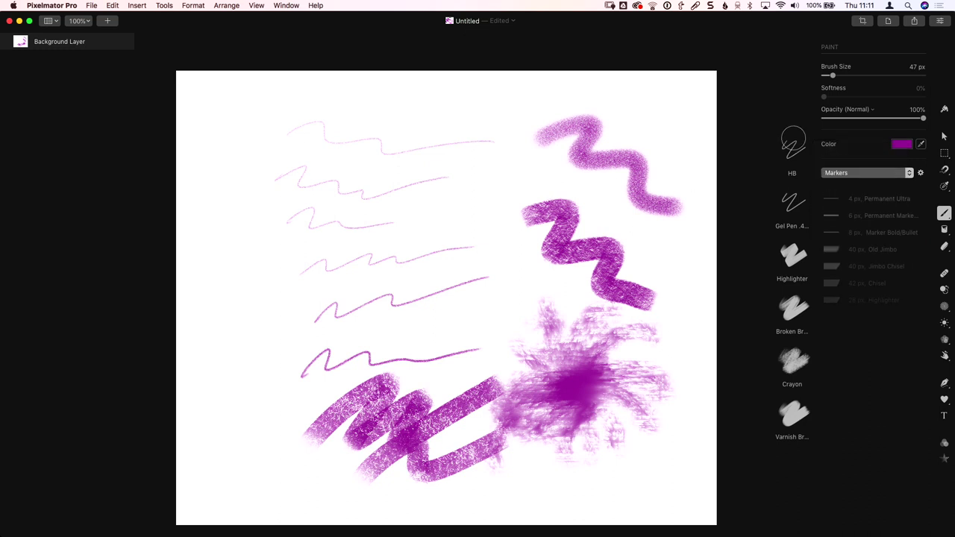
{"action": "left_click", "coordinate": [902, 144]}
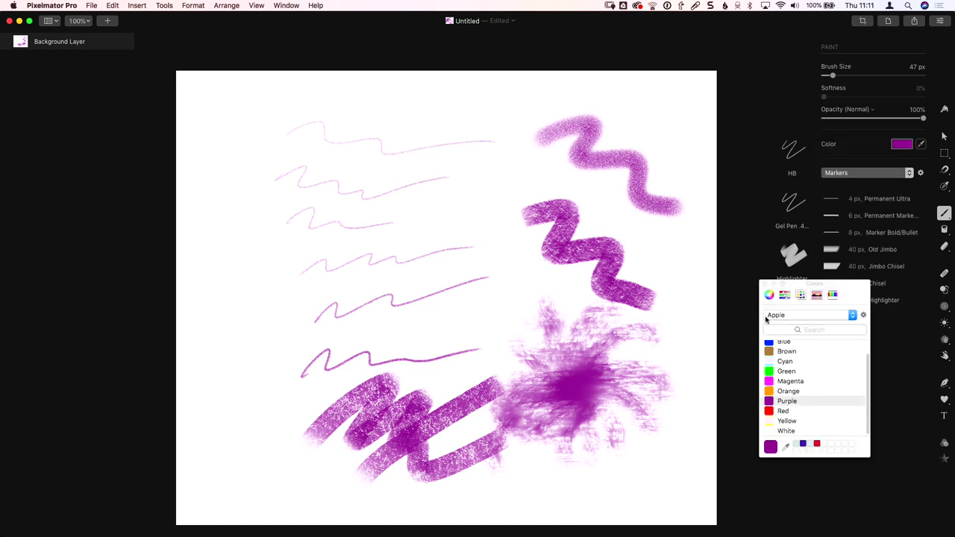
{"action": "left_click", "coordinate": [782, 411]}
{"action": "mouse_move", "coordinate": [217, 146]}
{"action": "left_mouse_down"}
{"action": "mouse_move", "coordinate": [313, 120]}
{"action": "mouse_move", "coordinate": [474, 97]}
{"action": "left_mouse_up"}
{"action": "left_click_drag", "start_coordinate": [269, 192], "coordinate": [414, 180]}
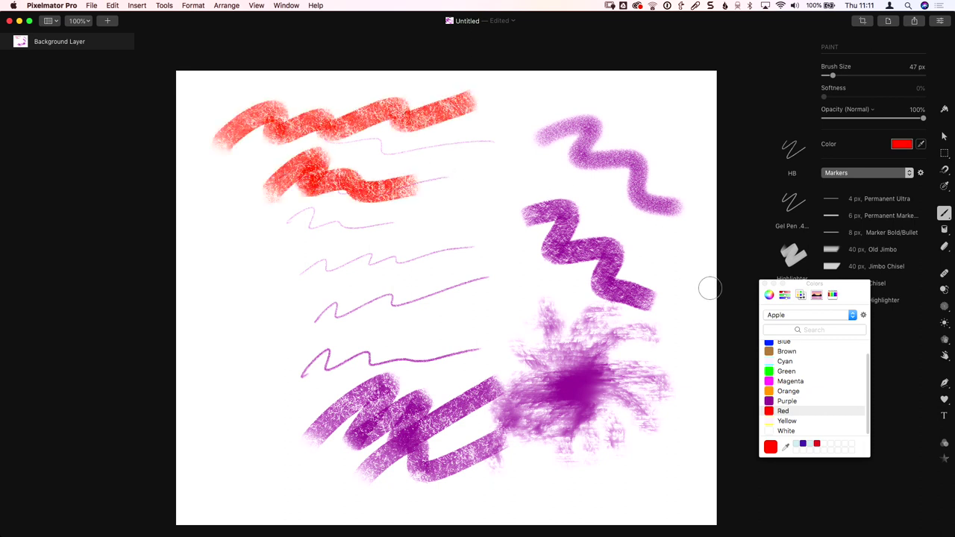
{"action": "left_click", "coordinate": [763, 284]}
Paint three red Jimbo Chisel zigzags on the left and near the top centre.
{"action": "left_click", "coordinate": [871, 267]}
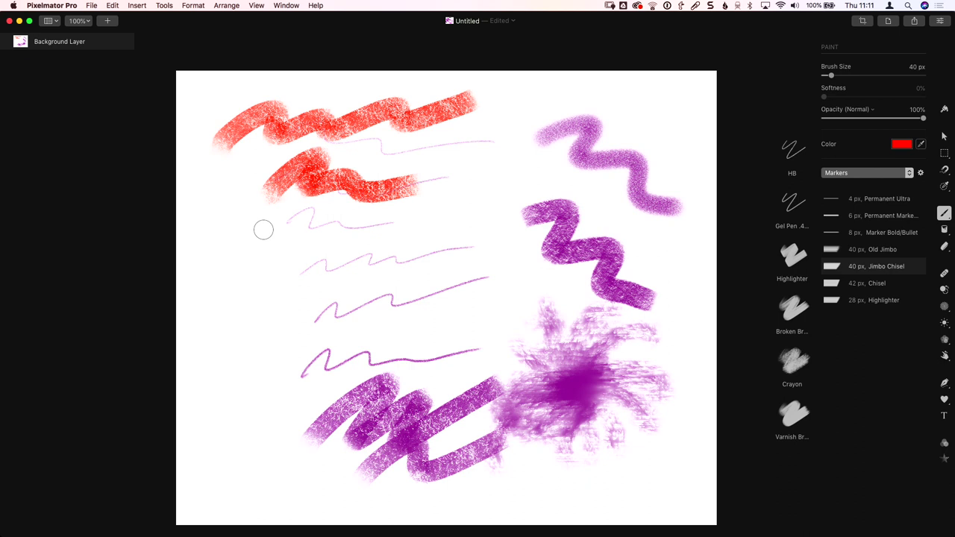
{"action": "left_click_drag", "start_coordinate": [241, 282], "coordinate": [431, 262]}
{"action": "left_click_drag", "start_coordinate": [237, 321], "coordinate": [411, 331]}
{"action": "left_click_drag", "start_coordinate": [456, 195], "coordinate": [549, 201]}
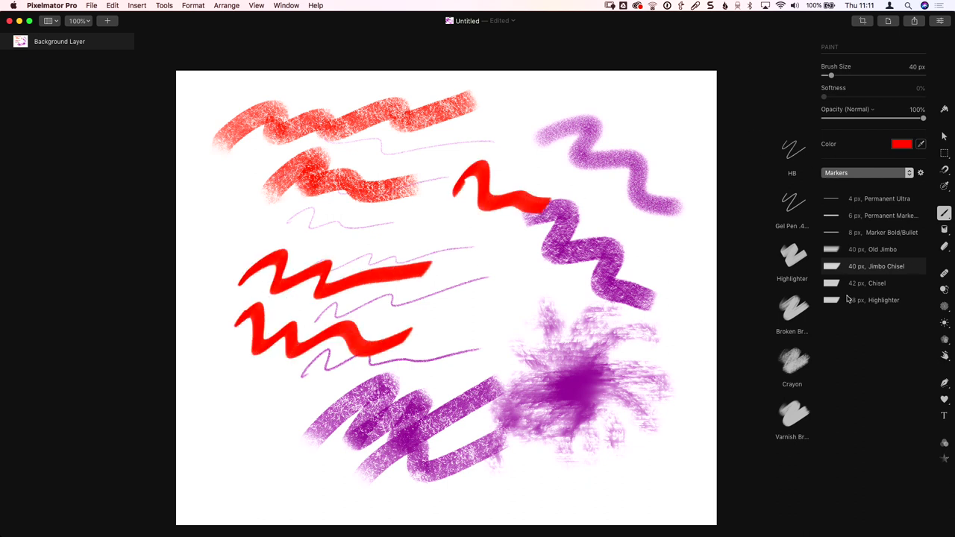
Paint two translucent red Highlighter zigzags, then load the Paintbrushes set.
{"action": "left_click", "coordinate": [873, 300]}
{"action": "mouse_move", "coordinate": [489, 142]}
{"action": "left_mouse_down"}
{"action": "mouse_move", "coordinate": [535, 142]}
{"action": "mouse_move", "coordinate": [559, 173]}
{"action": "mouse_move", "coordinate": [634, 215]}
{"action": "left_mouse_up"}
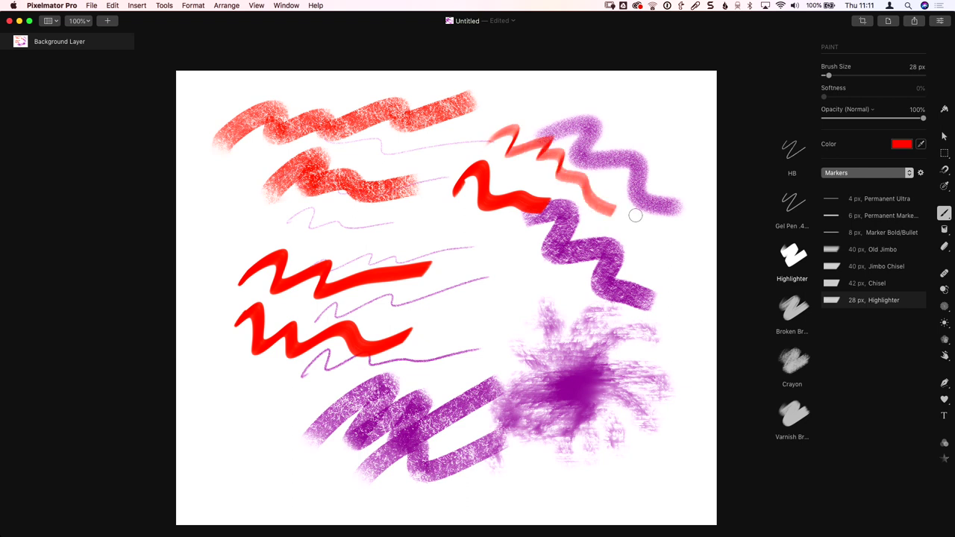
{"action": "mouse_move", "coordinate": [418, 200]}
{"action": "left_mouse_down"}
{"action": "mouse_move", "coordinate": [406, 246]}
{"action": "mouse_move", "coordinate": [589, 302]}
{"action": "left_mouse_up"}
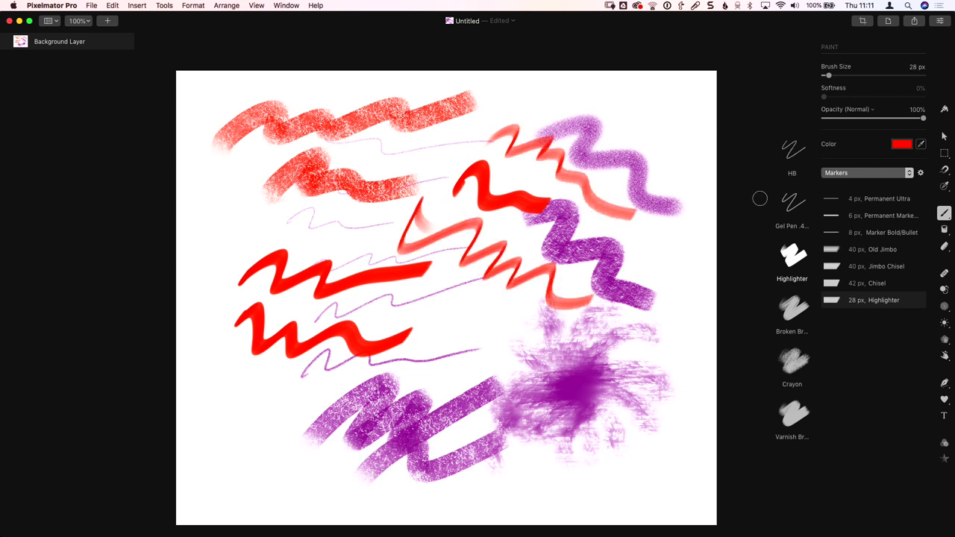
{"action": "left_click", "coordinate": [869, 172]}
{"action": "left_click", "coordinate": [865, 182]}
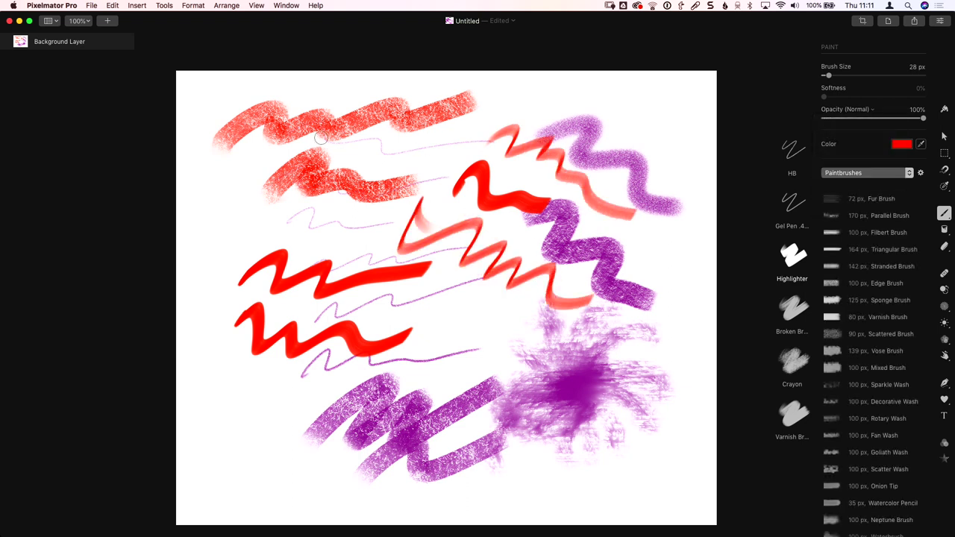
After a red zigzag on the left, switch to blue and paint zigzags at lower left and centre.
{"action": "mouse_move", "coordinate": [227, 169]}
{"action": "left_mouse_down"}
{"action": "mouse_move", "coordinate": [243, 199]}
{"action": "mouse_move", "coordinate": [244, 240]}
{"action": "mouse_move", "coordinate": [287, 241]}
{"action": "left_mouse_up"}
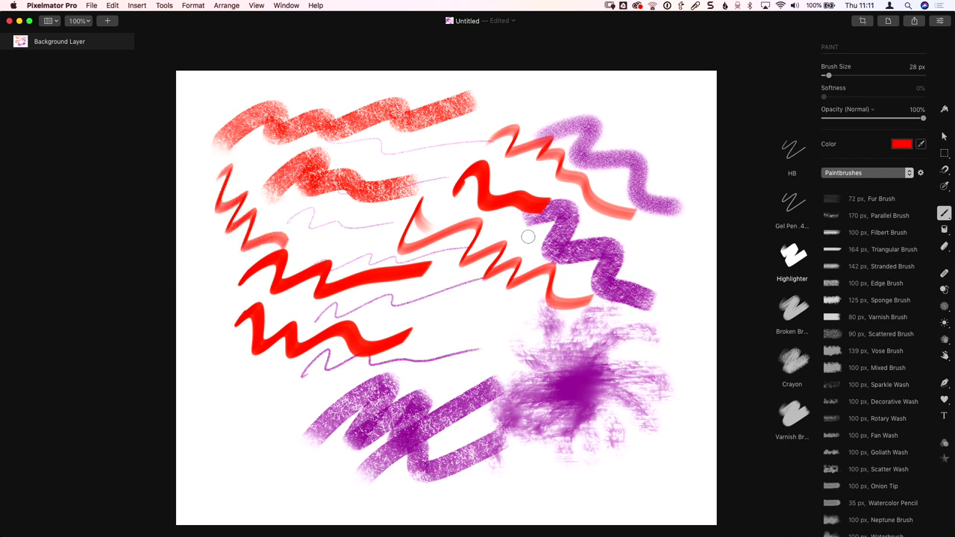
{"action": "left_click", "coordinate": [901, 145]}
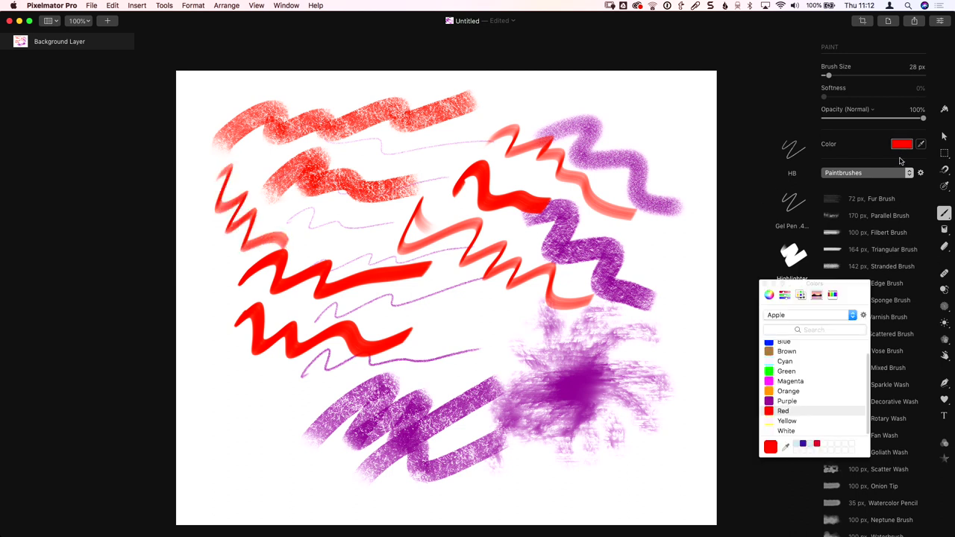
{"action": "left_click", "coordinate": [772, 344]}
{"action": "mouse_move", "coordinate": [240, 397]}
{"action": "left_mouse_down"}
{"action": "mouse_move", "coordinate": [276, 419]}
{"action": "mouse_move", "coordinate": [305, 462]}
{"action": "mouse_move", "coordinate": [260, 476]}
{"action": "mouse_move", "coordinate": [303, 467]}
{"action": "mouse_move", "coordinate": [256, 494]}
{"action": "mouse_move", "coordinate": [352, 470]}
{"action": "left_mouse_up"}
{"action": "mouse_move", "coordinate": [408, 316]}
{"action": "left_mouse_down"}
{"action": "mouse_move", "coordinate": [434, 305]}
{"action": "mouse_move", "coordinate": [462, 330]}
{"action": "mouse_move", "coordinate": [527, 326]}
{"action": "left_mouse_up"}
Close the colour picker and browse the Sprays and Favorites sets before loading Pens.
{"action": "left_click", "coordinate": [765, 283]}
{"action": "left_click", "coordinate": [870, 173]}
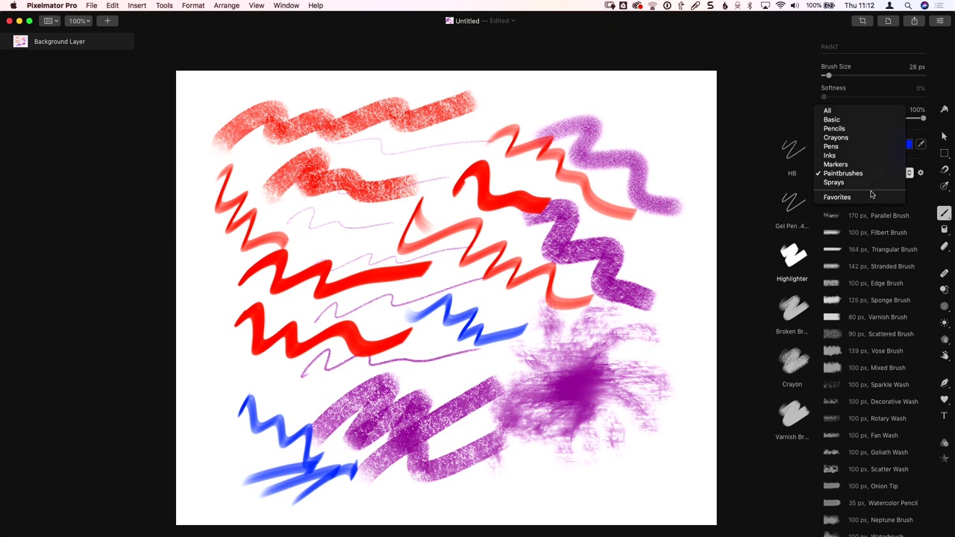
{"action": "left_click", "coordinate": [865, 186]}
{"action": "left_click", "coordinate": [866, 173]}
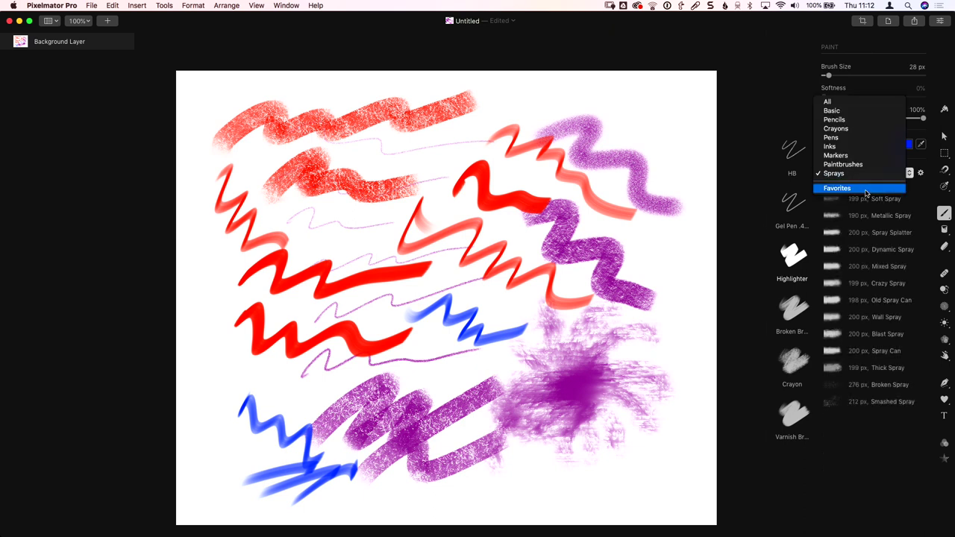
{"action": "left_click", "coordinate": [872, 188]}
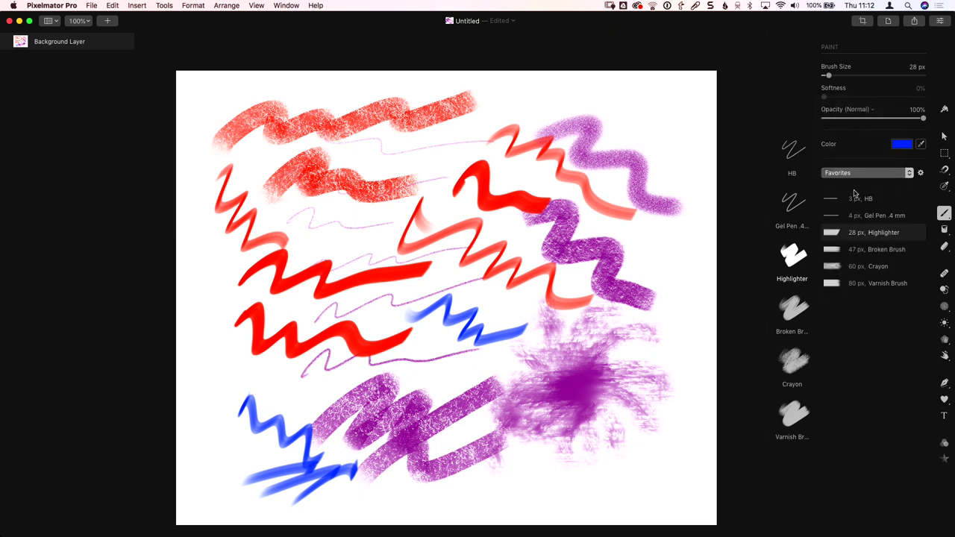
{"action": "left_click", "coordinate": [865, 173]}
{"action": "left_click", "coordinate": [835, 123]}
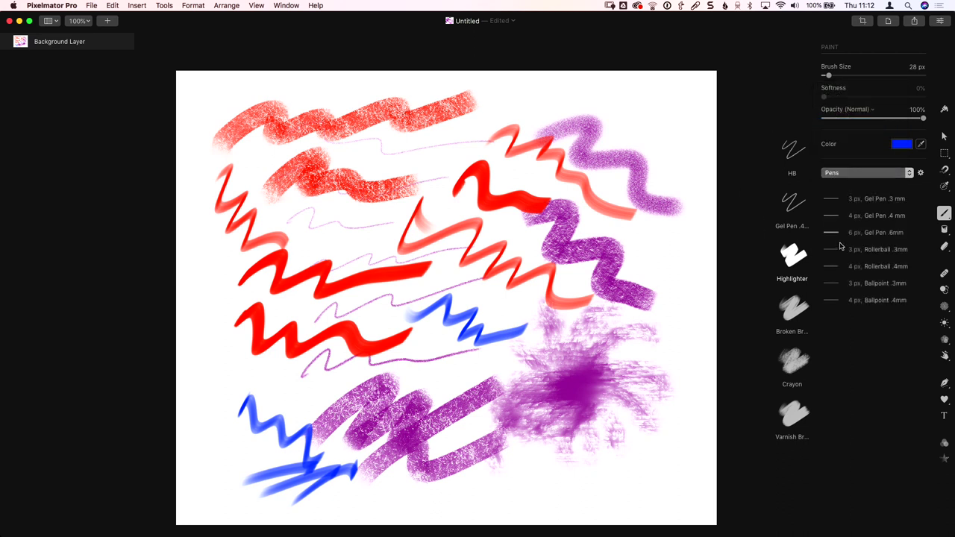
Add Gel Pen .6mm to Favorites and select the 6 px preset from Favorites.
{"action": "right_click", "coordinate": [878, 237]}
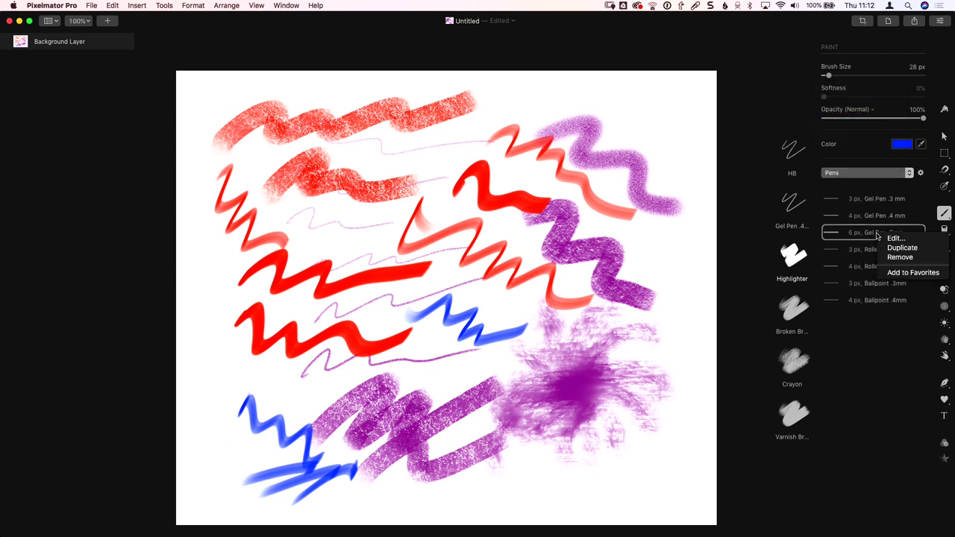
{"action": "left_click", "coordinate": [896, 274]}
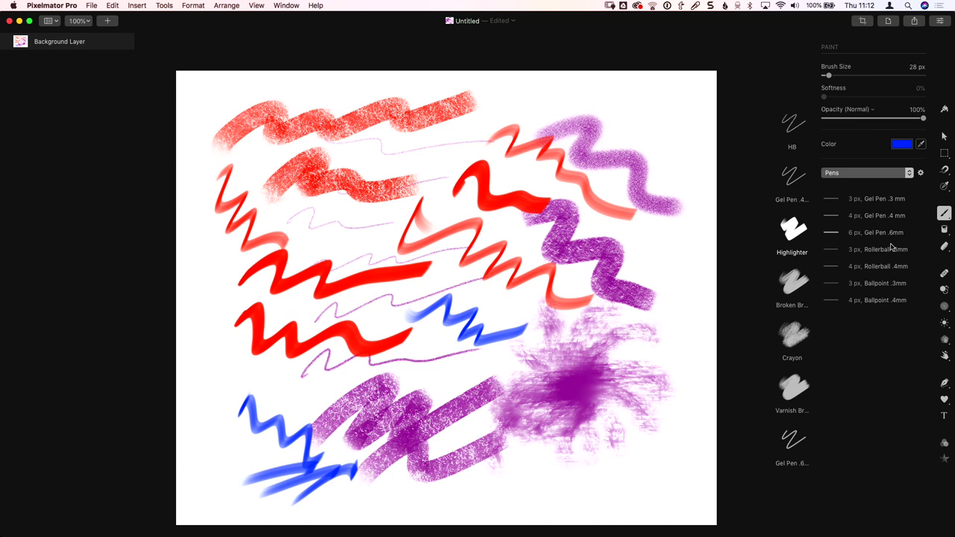
{"action": "left_click", "coordinate": [840, 173]}
{"action": "left_click", "coordinate": [843, 228]}
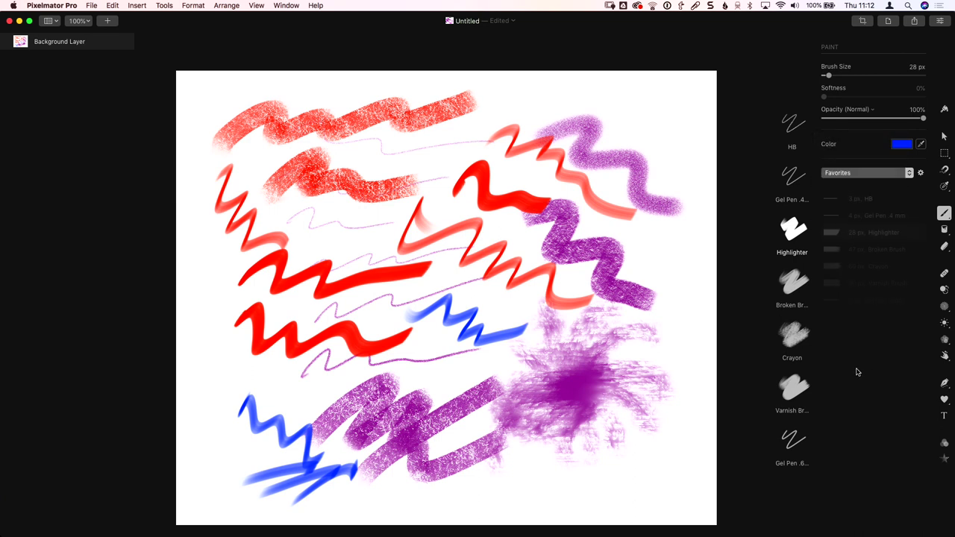
{"action": "left_click", "coordinate": [864, 302]}
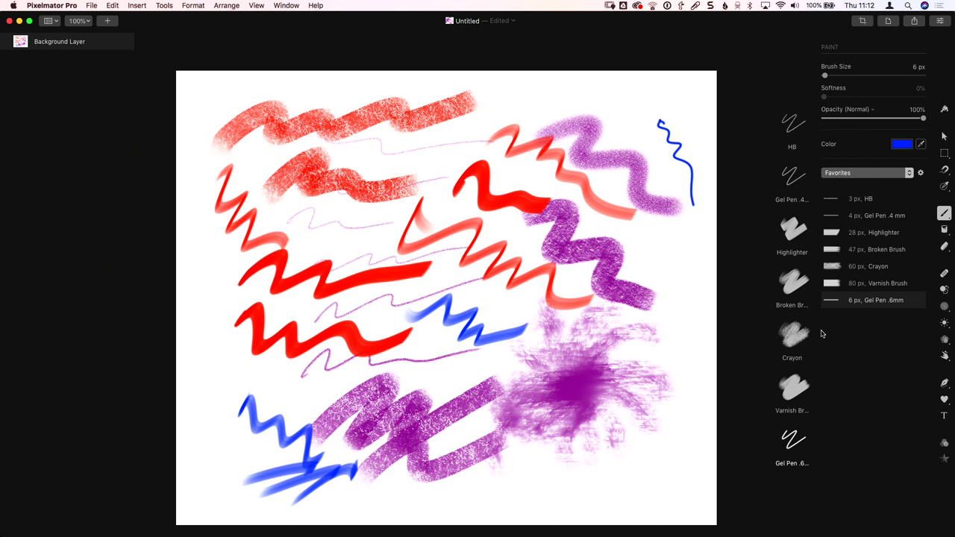
Try Gel Pen .4 mm, Highlighter, Broken Brush and Varnish Brush, painting a wide blue stroke.
{"action": "left_click", "coordinate": [794, 179]}
{"action": "left_click", "coordinate": [794, 240]}
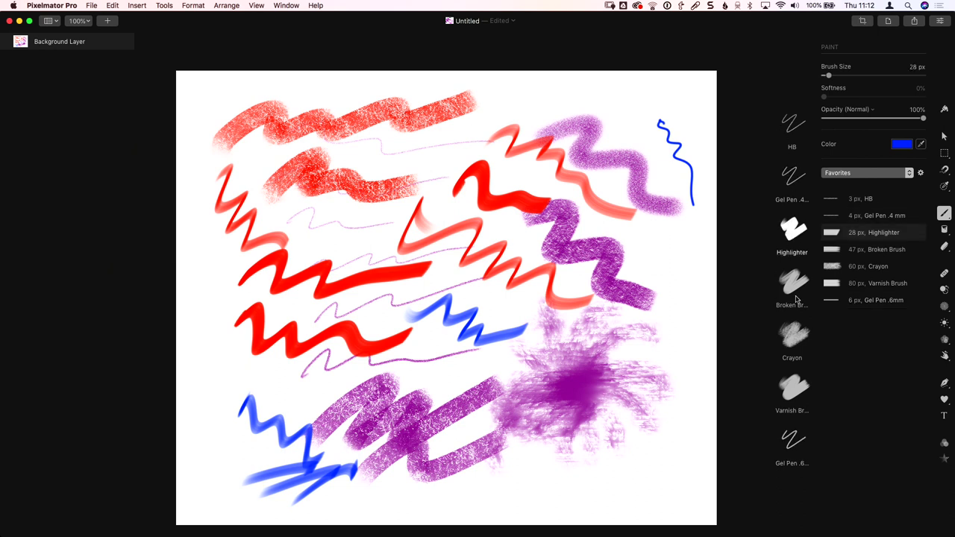
{"action": "left_click", "coordinate": [797, 299]}
{"action": "left_click", "coordinate": [793, 389]}
{"action": "left_click_drag", "start_coordinate": [498, 479], "coordinate": [671, 468]}
Load Paintbrushes and drag Sponge Brush and Decorative Wash into the favourites column.
{"action": "left_click", "coordinate": [862, 174]}
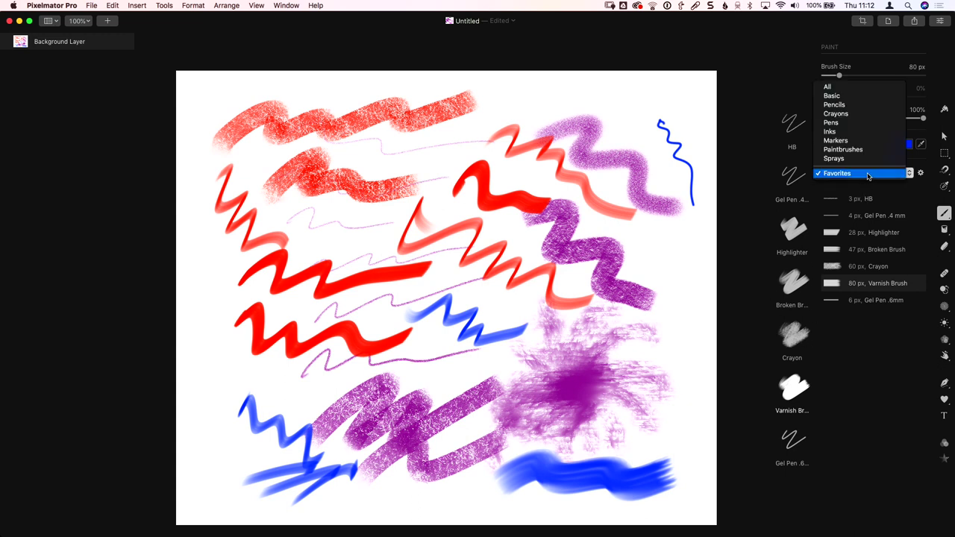
{"action": "left_click", "coordinate": [859, 173]}
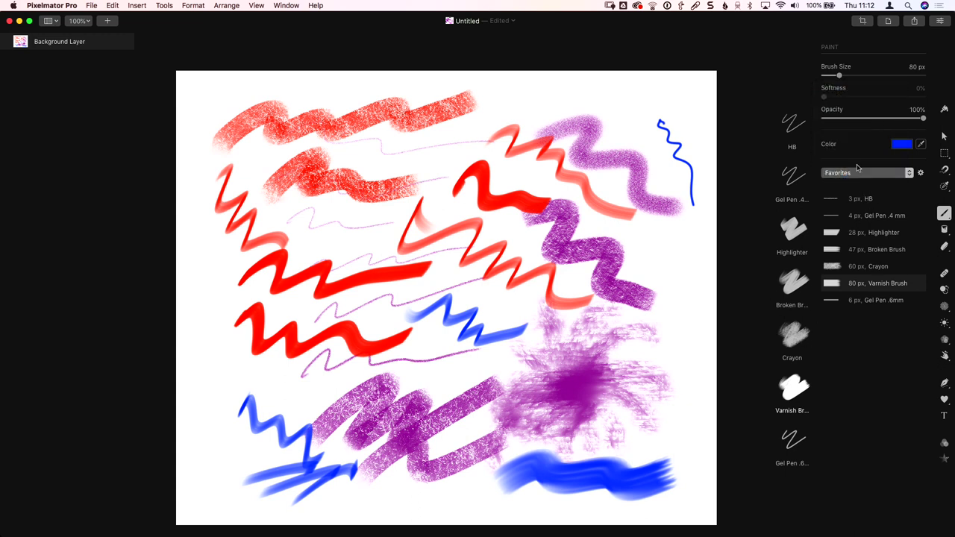
{"action": "left_click", "coordinate": [855, 173]}
{"action": "left_click", "coordinate": [843, 149]}
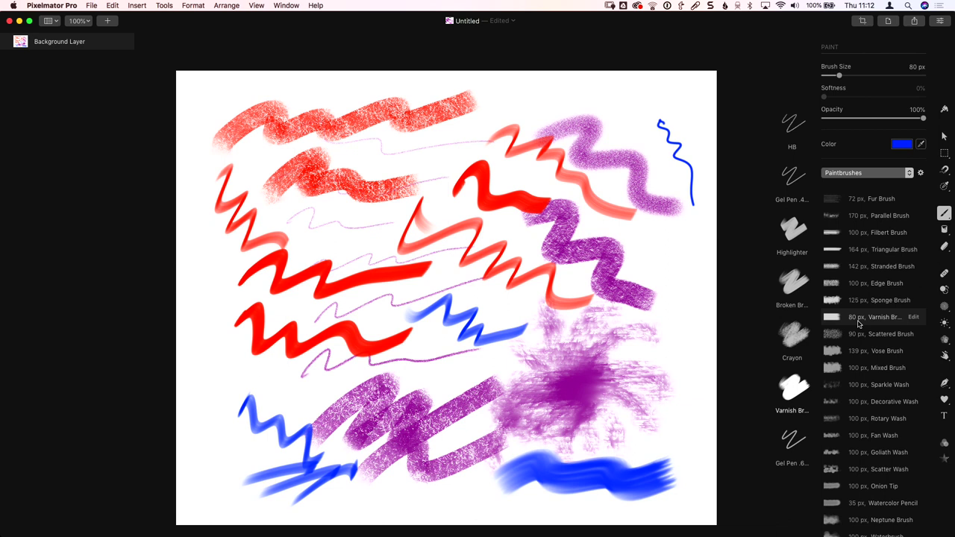
{"action": "mouse_move", "coordinate": [862, 306]}
{"action": "left_mouse_down"}
{"action": "mouse_move", "coordinate": [791, 432]}
{"action": "mouse_move", "coordinate": [791, 489]}
{"action": "left_mouse_up"}
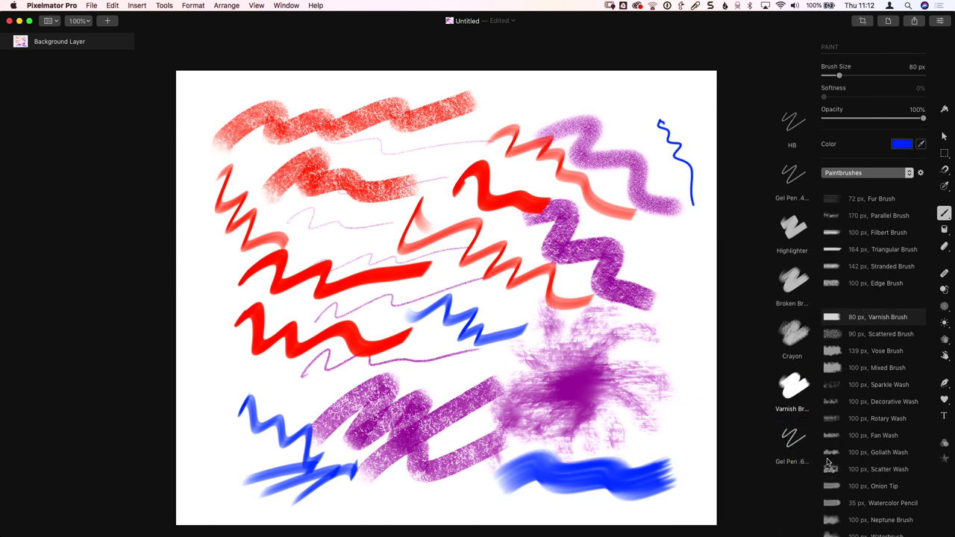
{"action": "mouse_move", "coordinate": [869, 402]}
{"action": "left_mouse_down"}
{"action": "mouse_move", "coordinate": [789, 312]}
{"action": "mouse_move", "coordinate": [791, 194]}
{"action": "left_mouse_up"}
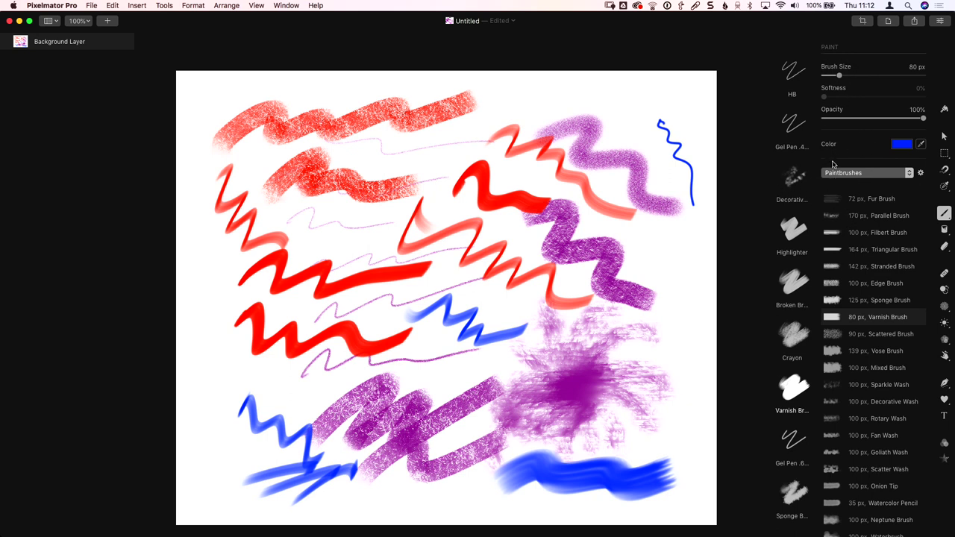
Pick the 26 px Basic brush, then switch to the Fill tool's fill-type options.
{"action": "left_click", "coordinate": [854, 174]}
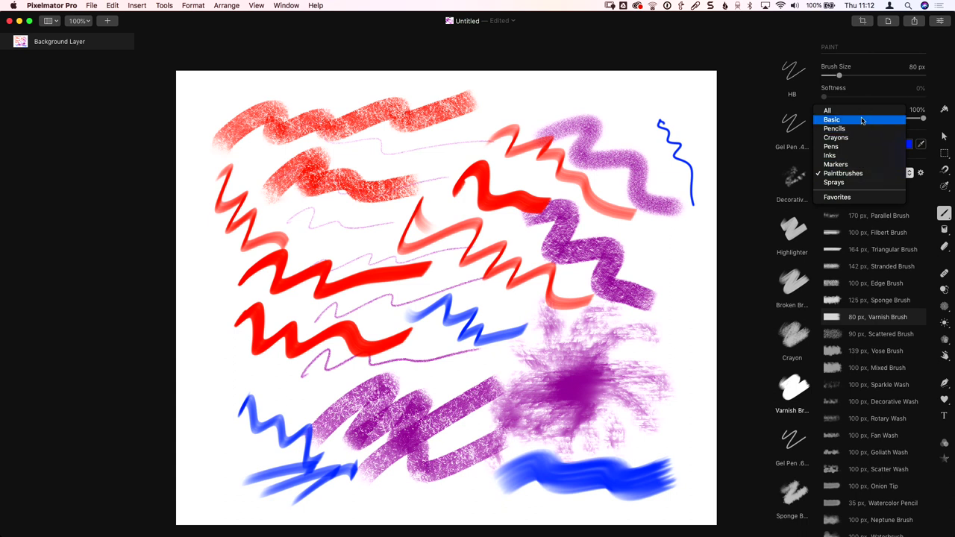
{"action": "left_click", "coordinate": [862, 120]}
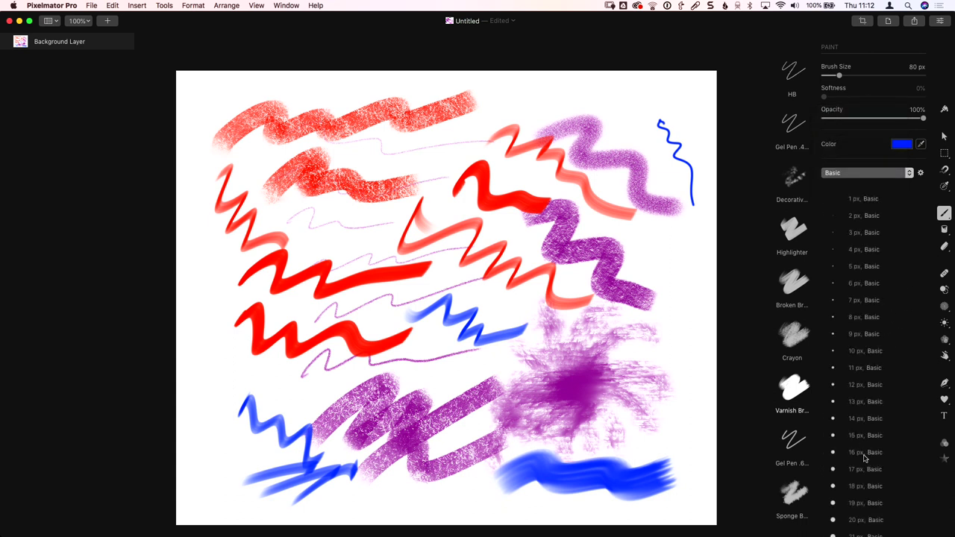
{"action": "scroll", "coordinate": [848, 447], "scroll_direction": "down", "scroll_amount": 5}
{"action": "left_click", "coordinate": [865, 421]}
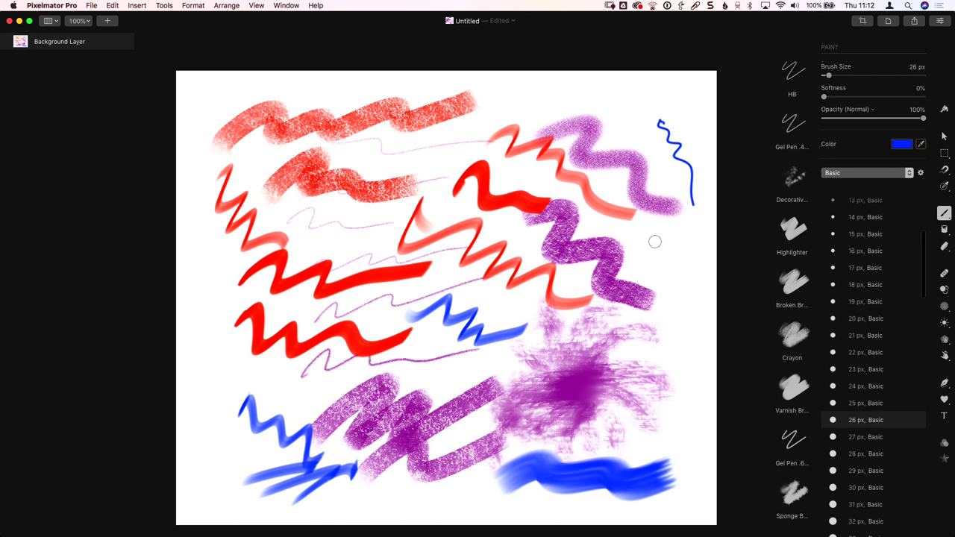
{"action": "left_click", "coordinate": [944, 230]}
{"action": "left_click", "coordinate": [945, 231]}
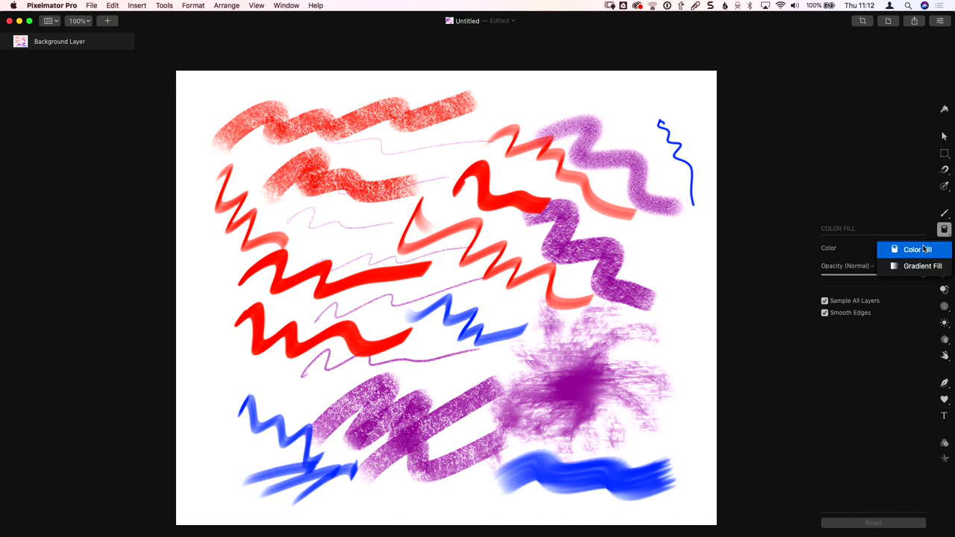
Choose a plain Color Fill with white as the fill colour.
{"action": "left_click", "coordinate": [924, 249]}
{"action": "left_click", "coordinate": [906, 249]}
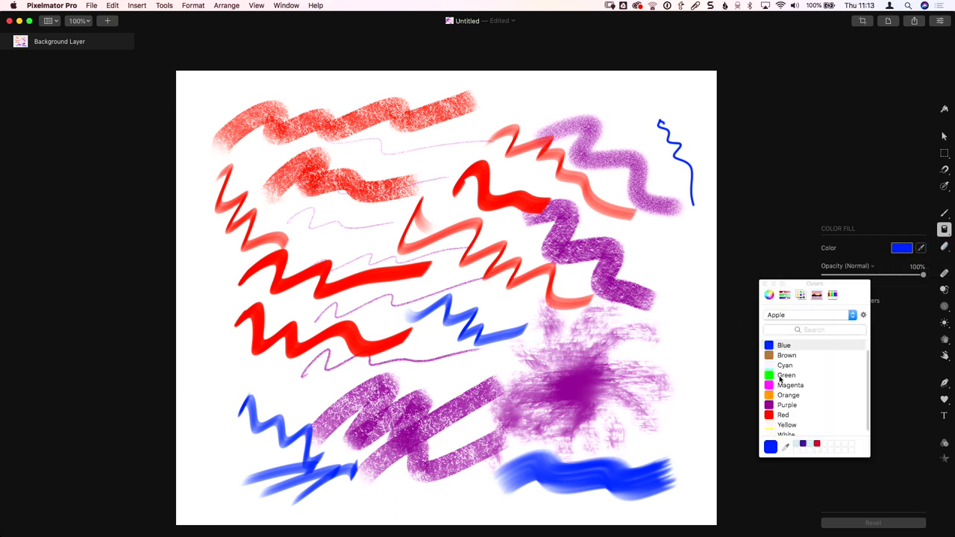
{"action": "left_click", "coordinate": [787, 432]}
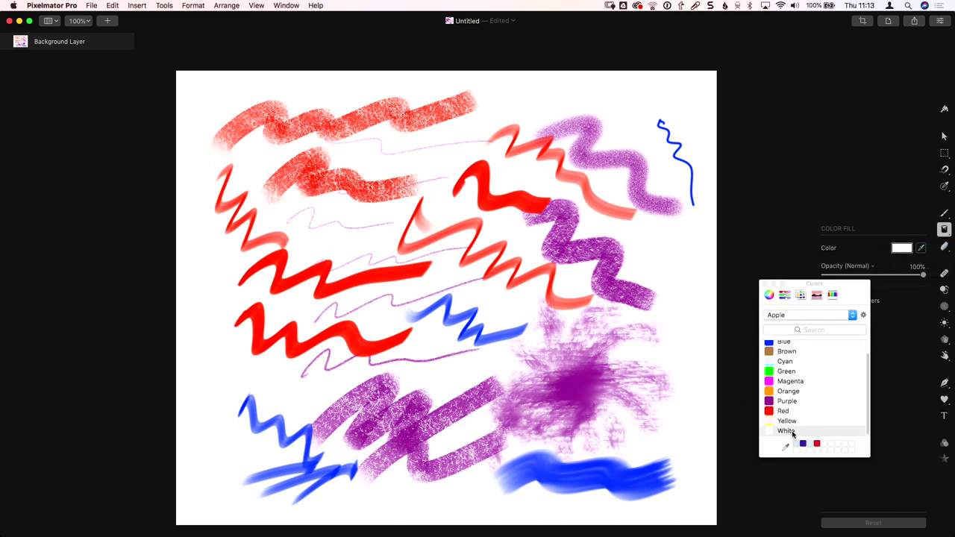
{"action": "left_click", "coordinate": [762, 284]}
Fill the faint purple pencil lines in the middle of the canvas with white.
{"action": "left_click", "coordinate": [674, 255]}
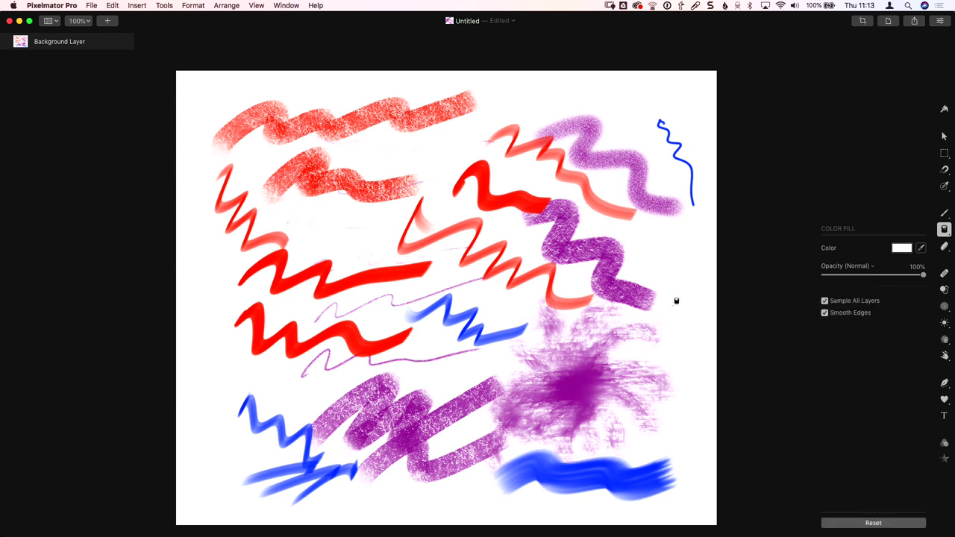
{"action": "left_click", "coordinate": [652, 248]}
{"action": "left_click", "coordinate": [663, 255]}
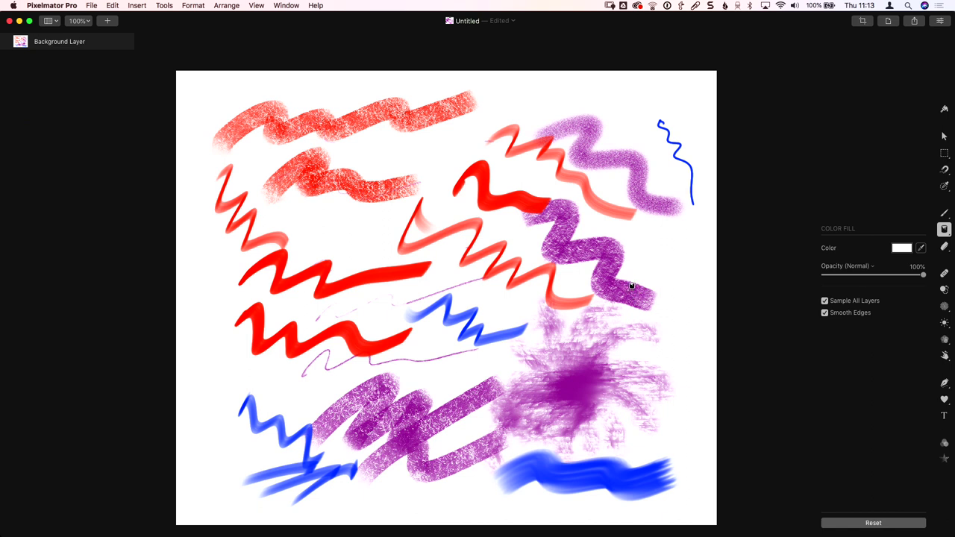
Fill the purple stroke and the solid red stroke near the top with white.
{"action": "left_click", "coordinate": [631, 285]}
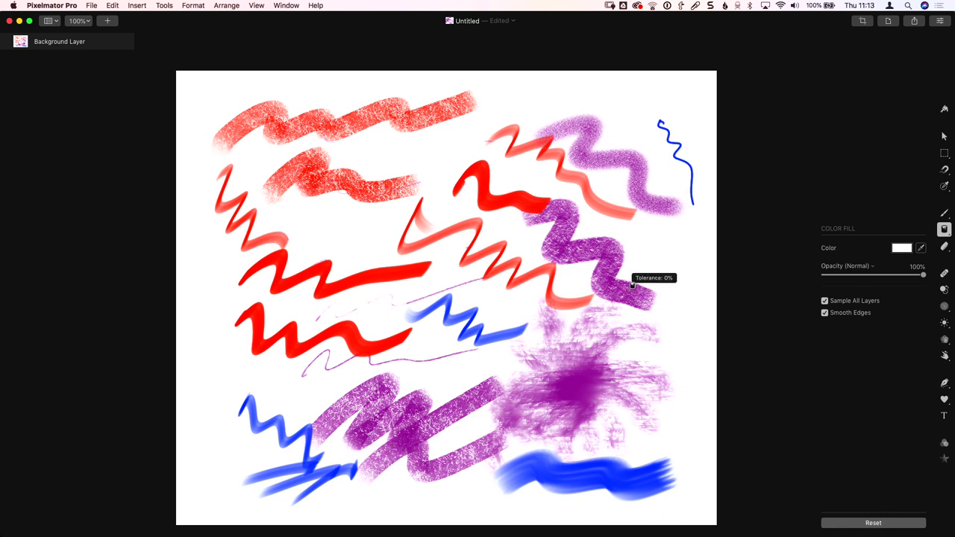
{"action": "left_click", "coordinate": [631, 285]}
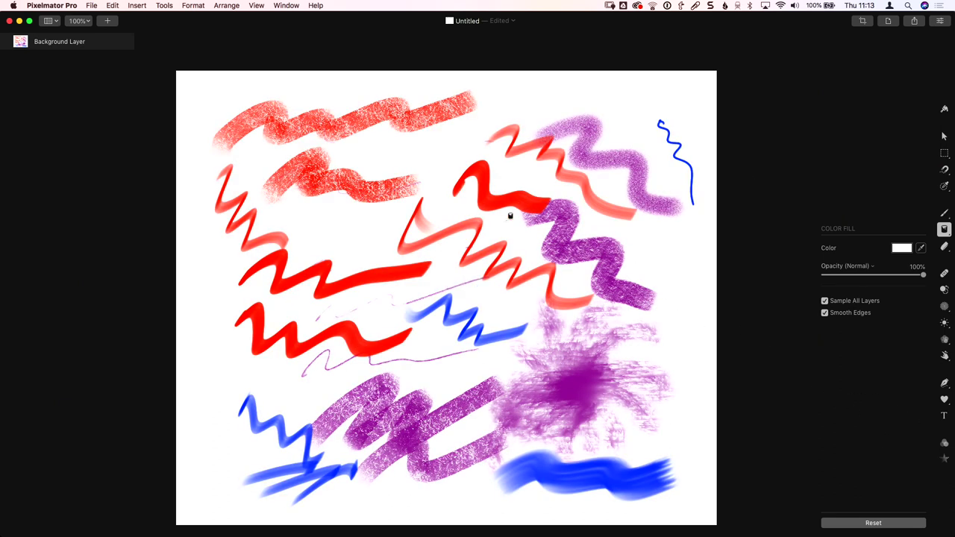
{"action": "left_click_drag", "start_coordinate": [495, 200], "coordinate": [510, 204]}
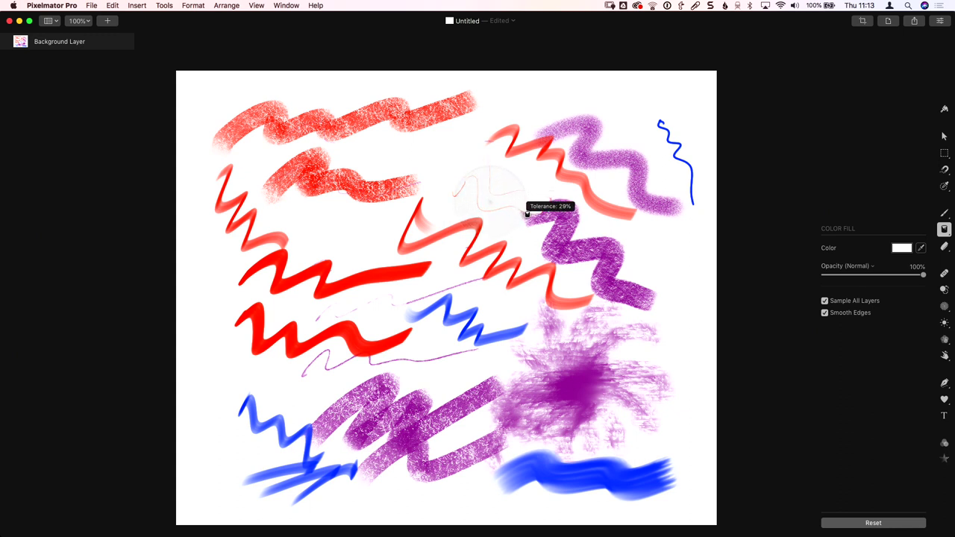
{"action": "left_click_drag", "start_coordinate": [534, 220], "coordinate": [520, 207]}
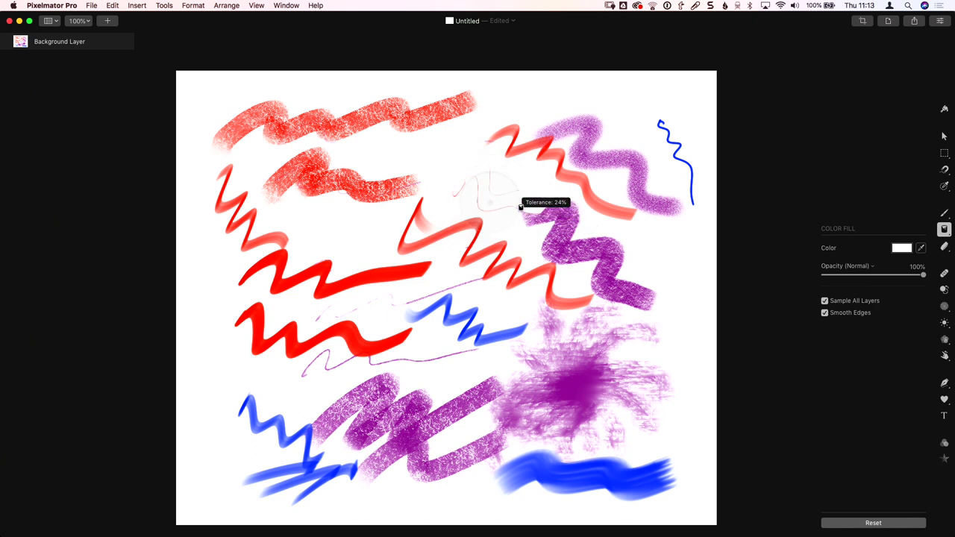
Whiten the upper and lower red zigzags, raising tolerance to clear more red and purple.
{"action": "left_click_drag", "start_coordinate": [372, 273], "coordinate": [383, 281]}
{"action": "mouse_move", "coordinate": [358, 325]}
{"action": "left_mouse_down"}
{"action": "mouse_move", "coordinate": [345, 340]}
{"action": "mouse_move", "coordinate": [364, 329]}
{"action": "left_mouse_up"}
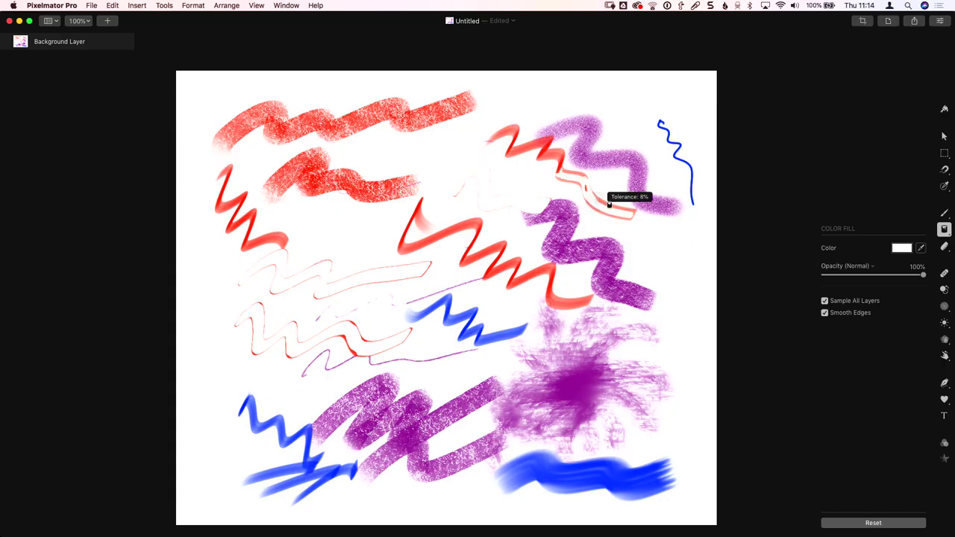
{"action": "mouse_move", "coordinate": [620, 207]}
{"action": "left_mouse_down"}
{"action": "mouse_move", "coordinate": [671, 241]}
{"action": "mouse_move", "coordinate": [654, 231]}
{"action": "mouse_move", "coordinate": [672, 273]}
{"action": "mouse_move", "coordinate": [650, 236]}
{"action": "left_mouse_up"}
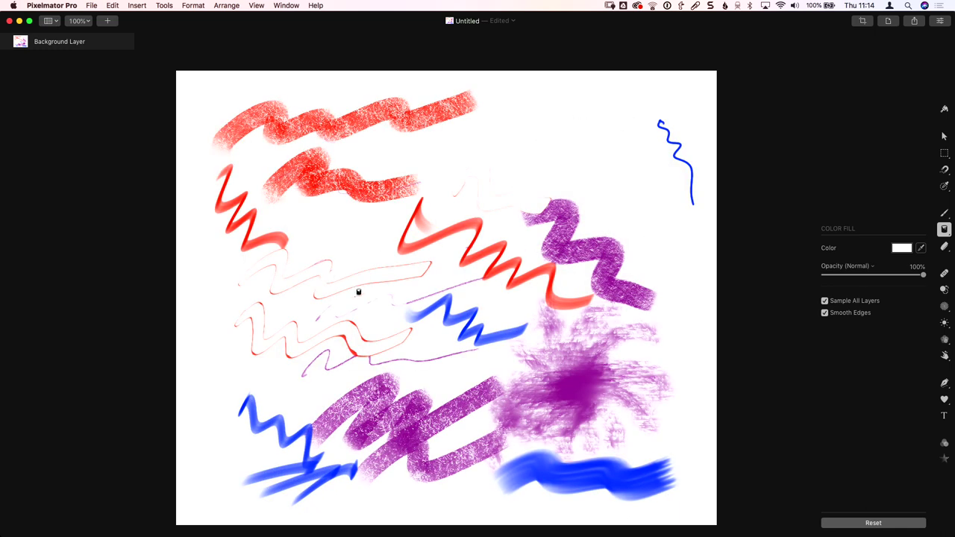
Pick Brown as the Color Fill colour and fill the lower-left zigzag outline solid brown.
{"action": "left_click", "coordinate": [901, 247]}
{"action": "left_click", "coordinate": [784, 355]}
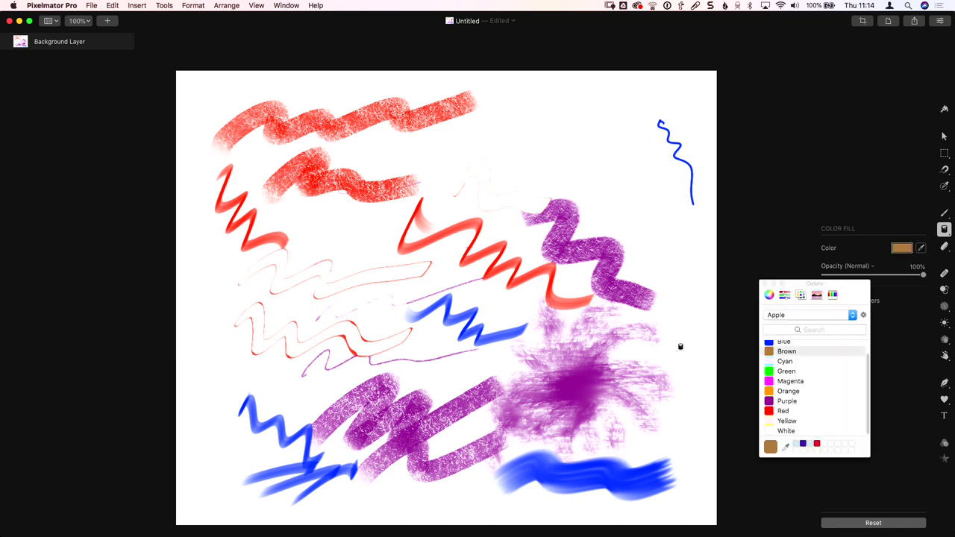
{"action": "mouse_move", "coordinate": [355, 350]}
{"action": "left_mouse_down"}
{"action": "mouse_move", "coordinate": [358, 337]}
{"action": "mouse_move", "coordinate": [381, 341]}
{"action": "mouse_move", "coordinate": [368, 340]}
{"action": "left_mouse_up"}
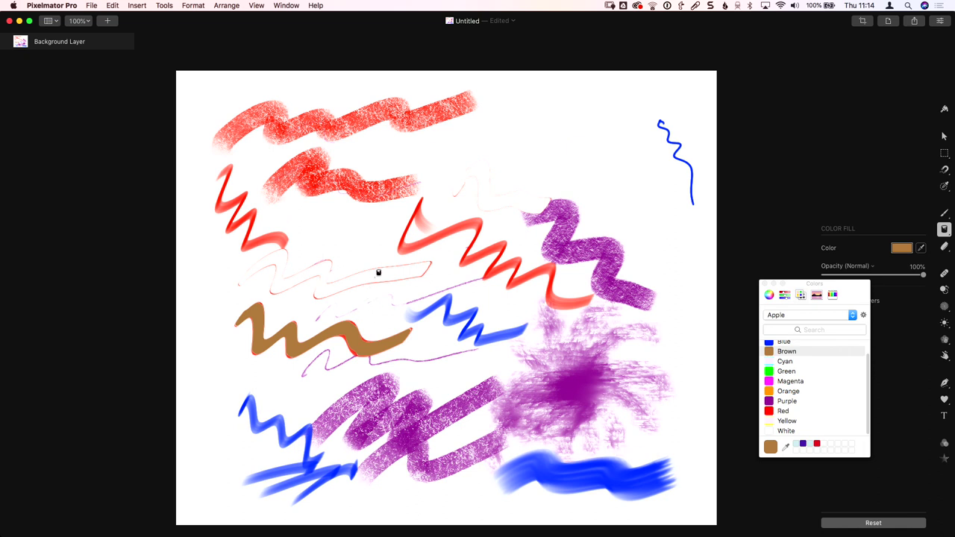